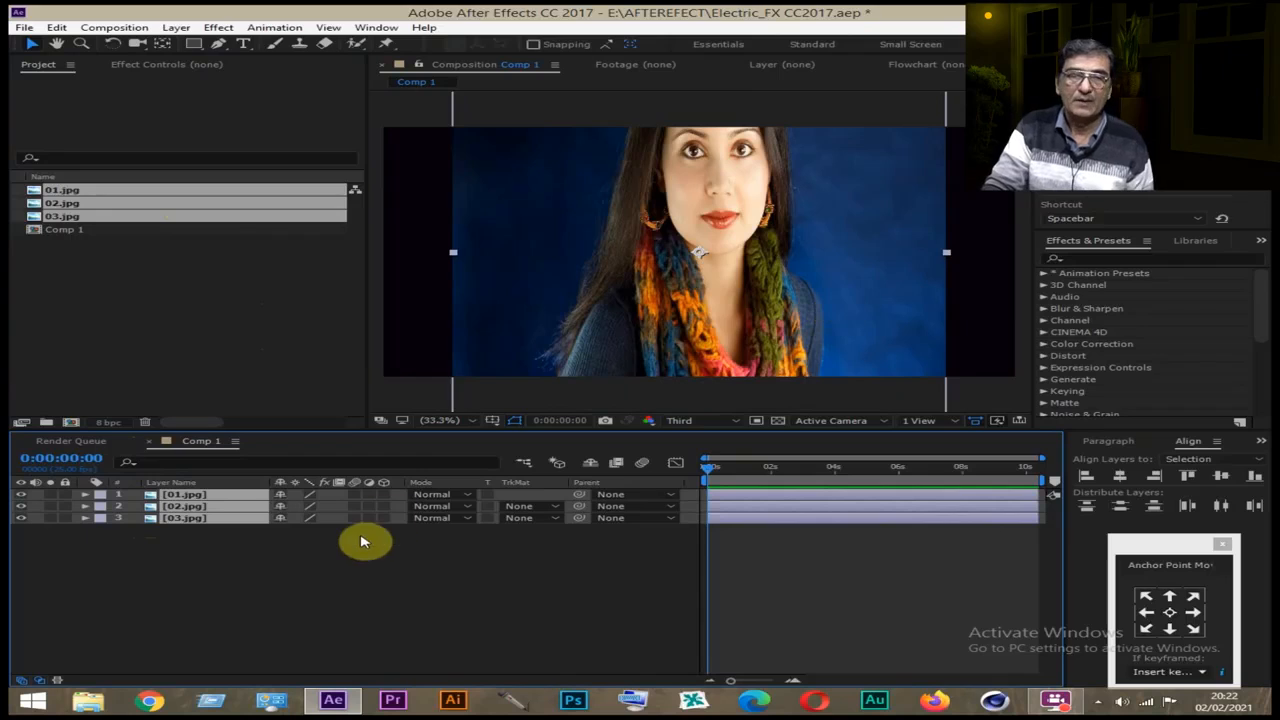
# Scale the 01.jpg, 02.jpg and 03.jpg layers to 45% and make all three 3D layers
pyautogui.press('s')
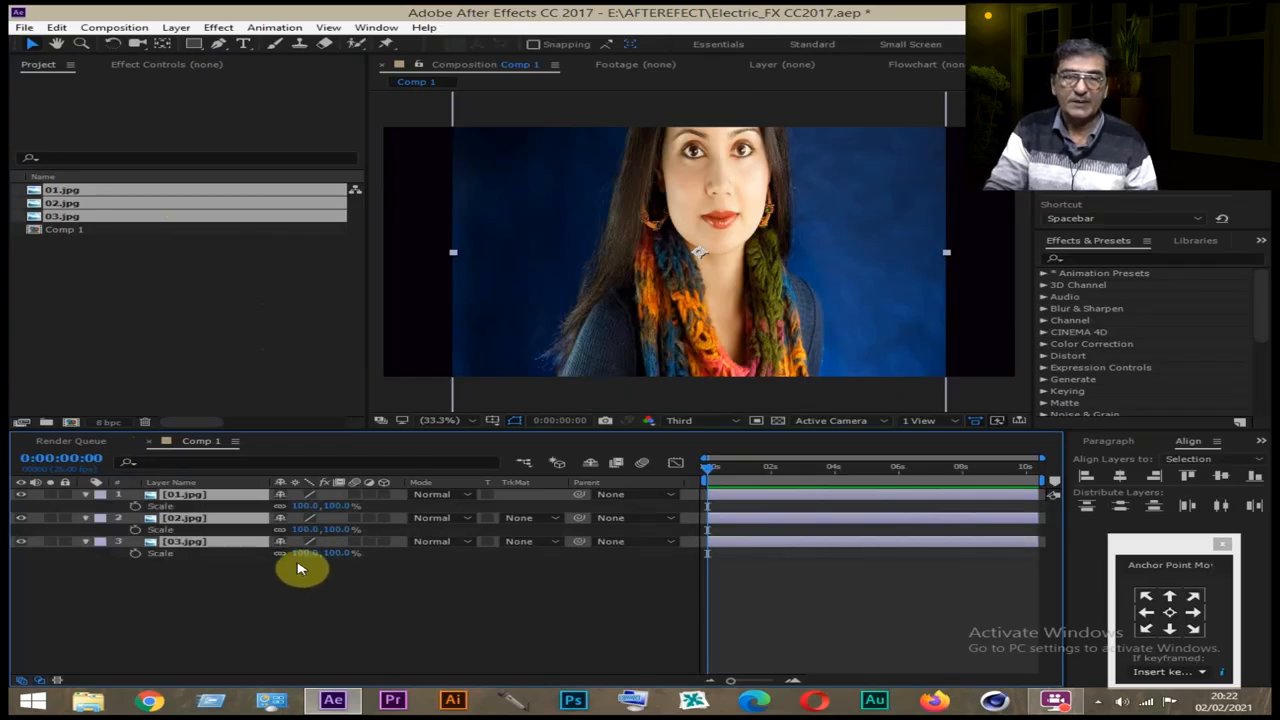
pyautogui.moveTo(340, 556); pyautogui.dragTo(321, 555)
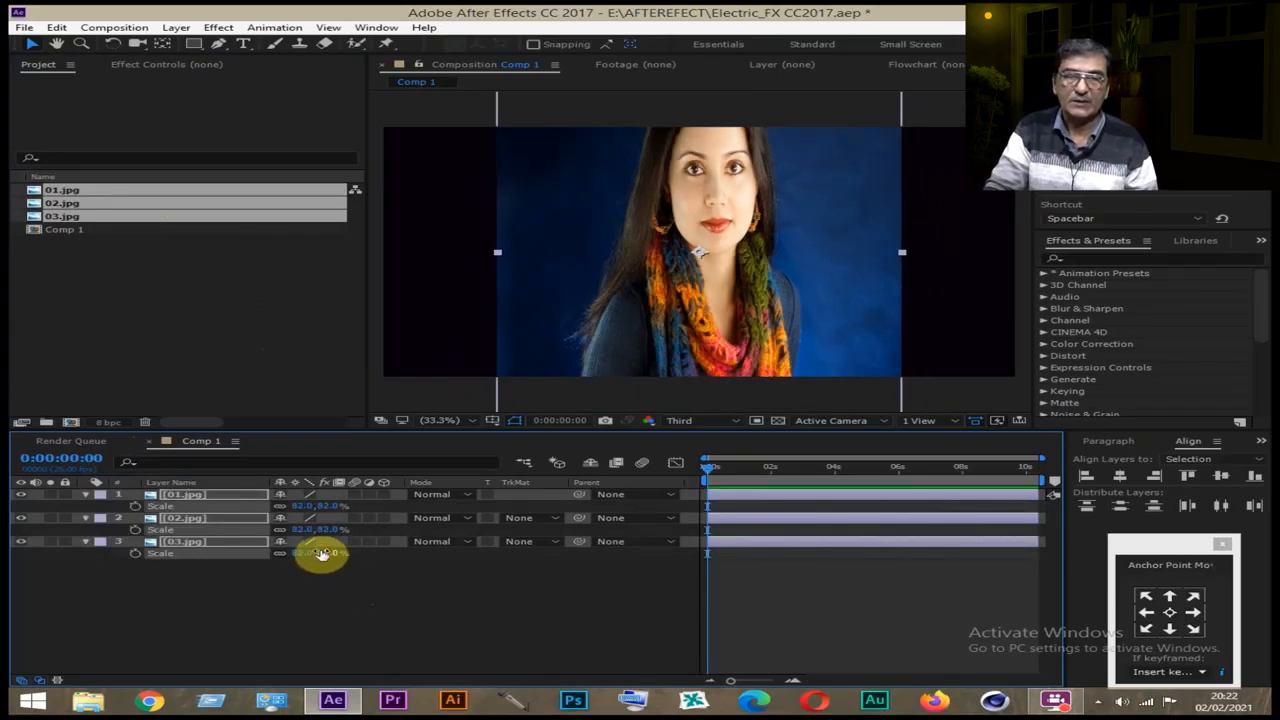
pyautogui.click(322, 555)
pyautogui.write('45')
pyautogui.press('Return')
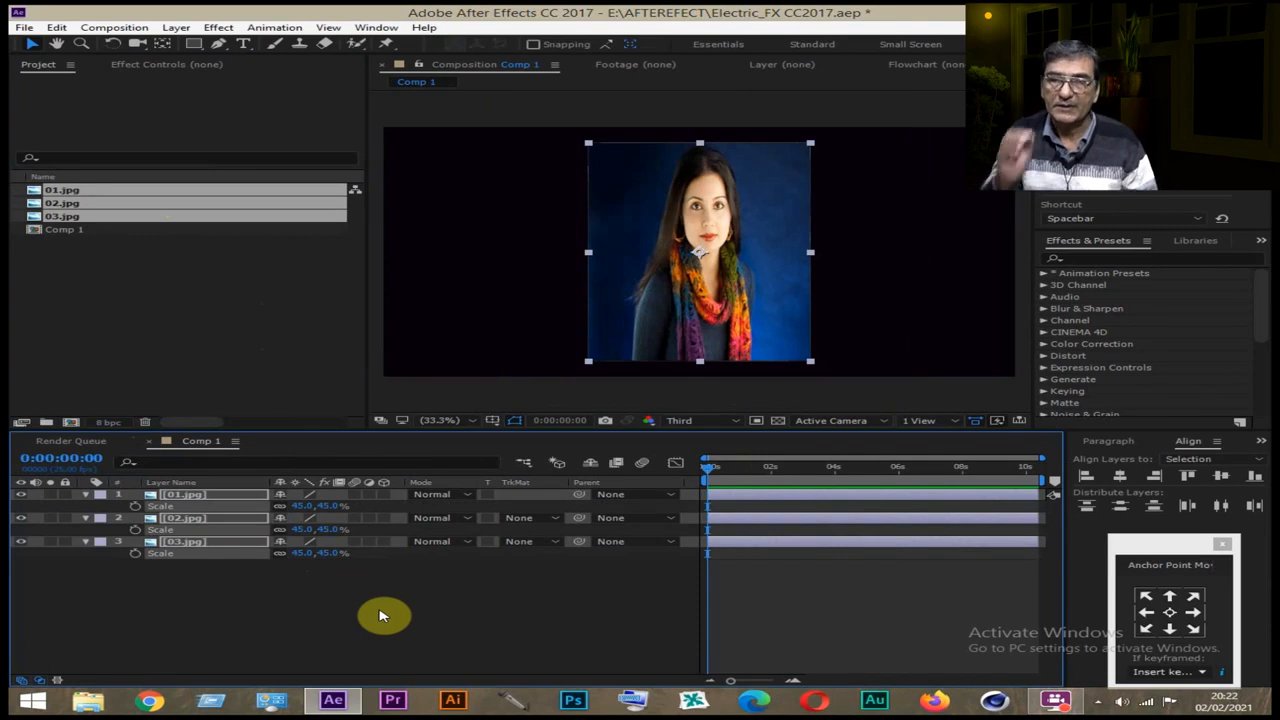
pyautogui.press('s')
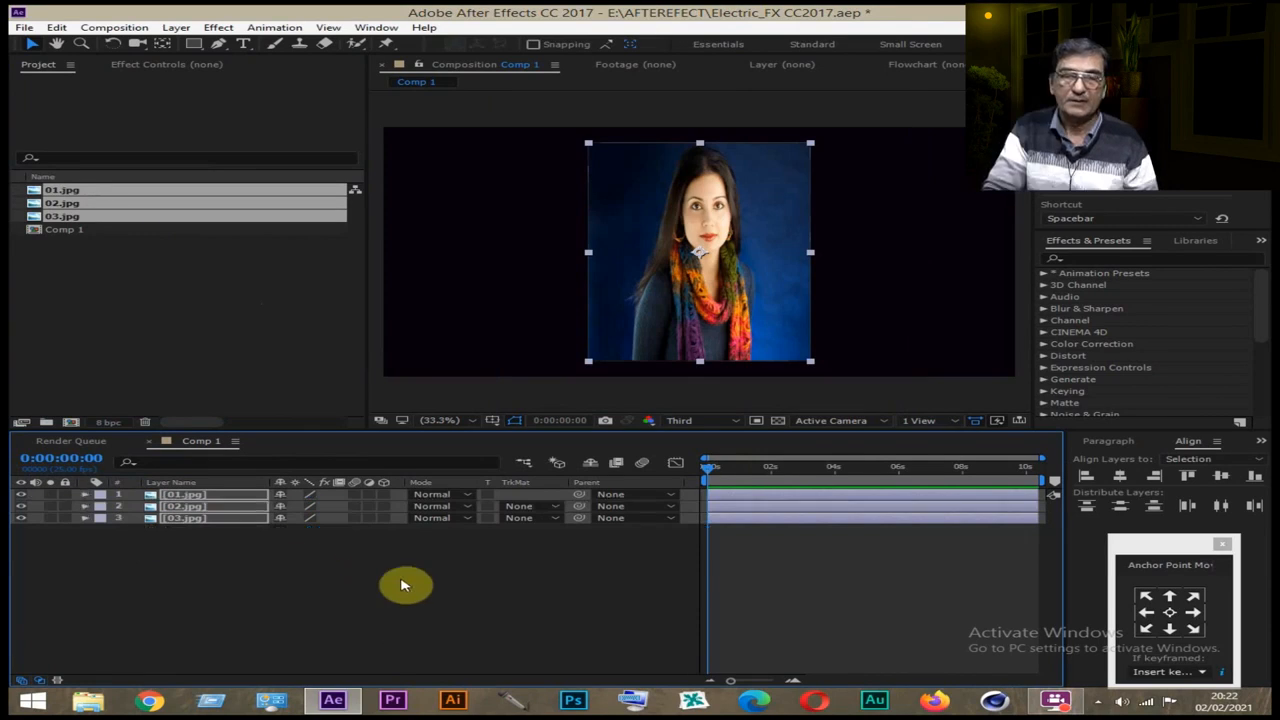
pyautogui.click(385, 498)
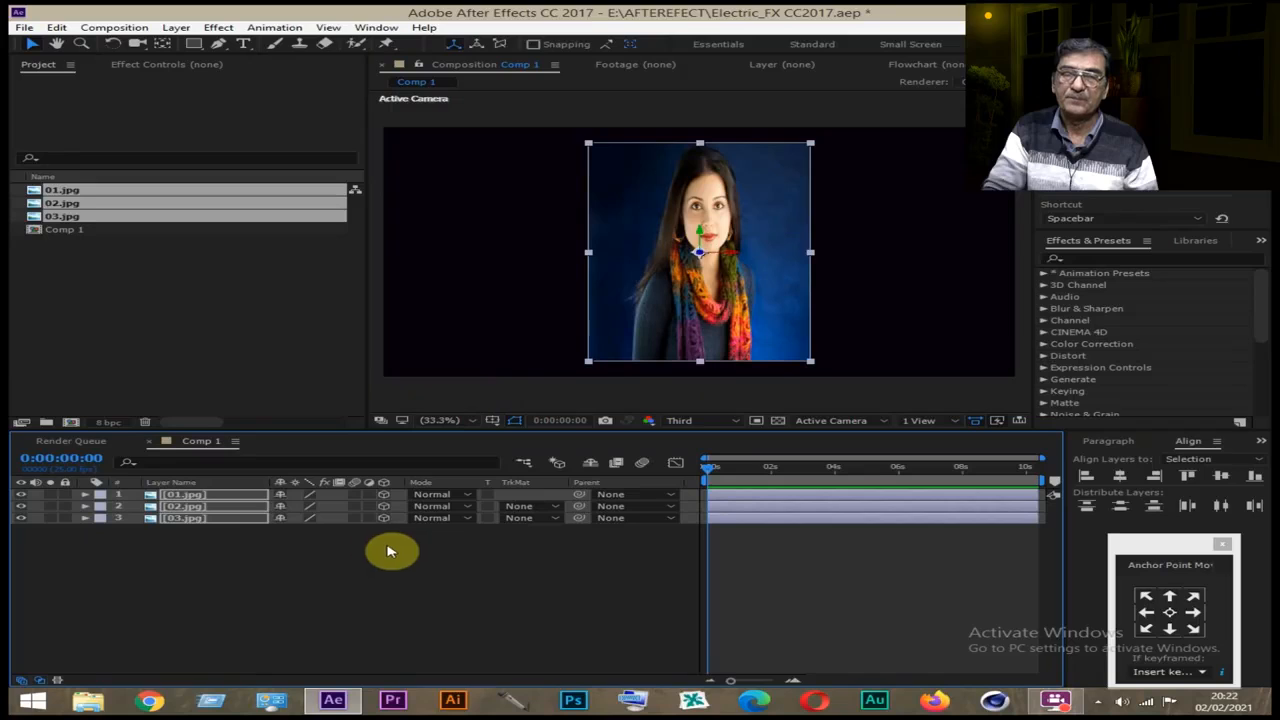
pyautogui.click(312, 568)
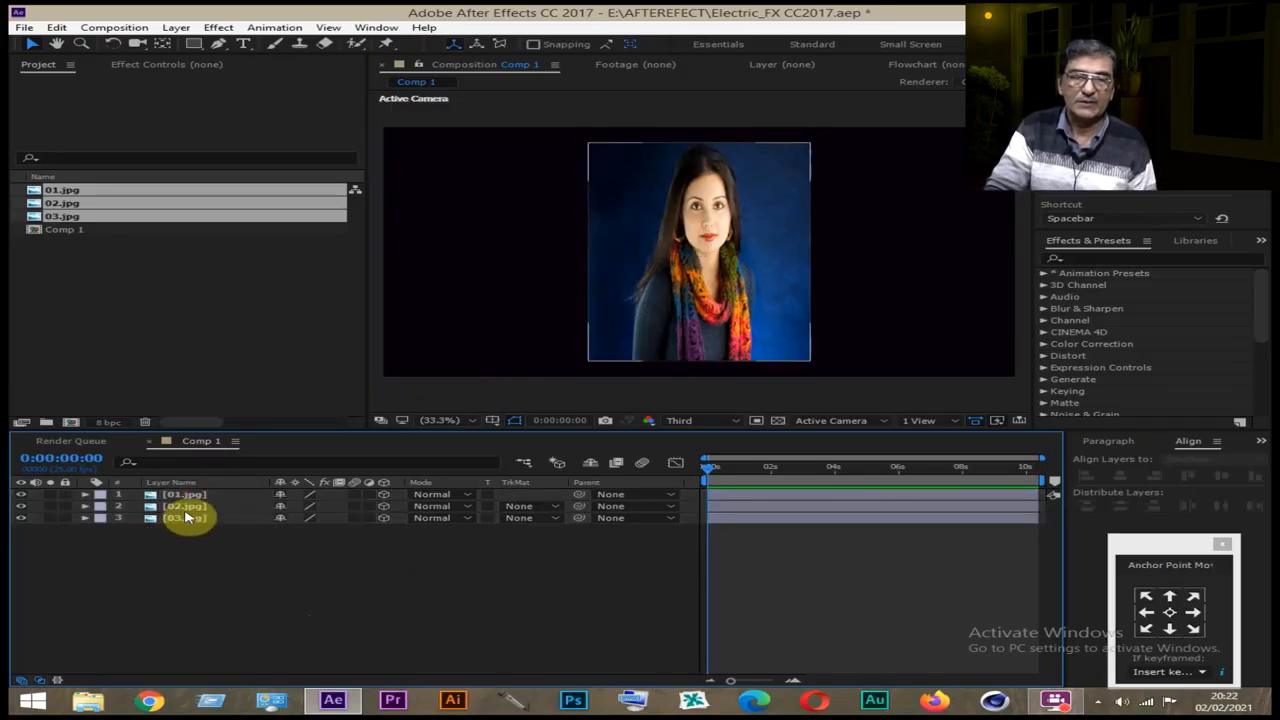
# Set the Z position of the 02.jpg layer to 1000
pyautogui.click(186, 508)
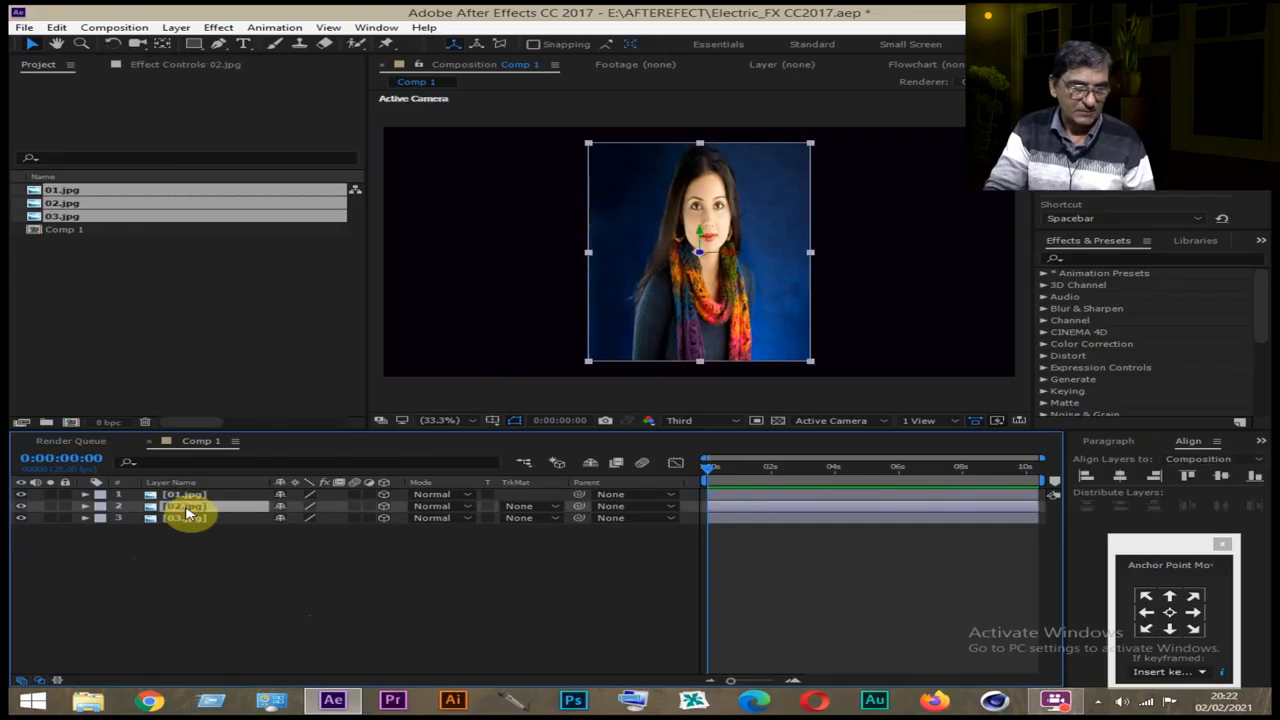
pyautogui.press('p')
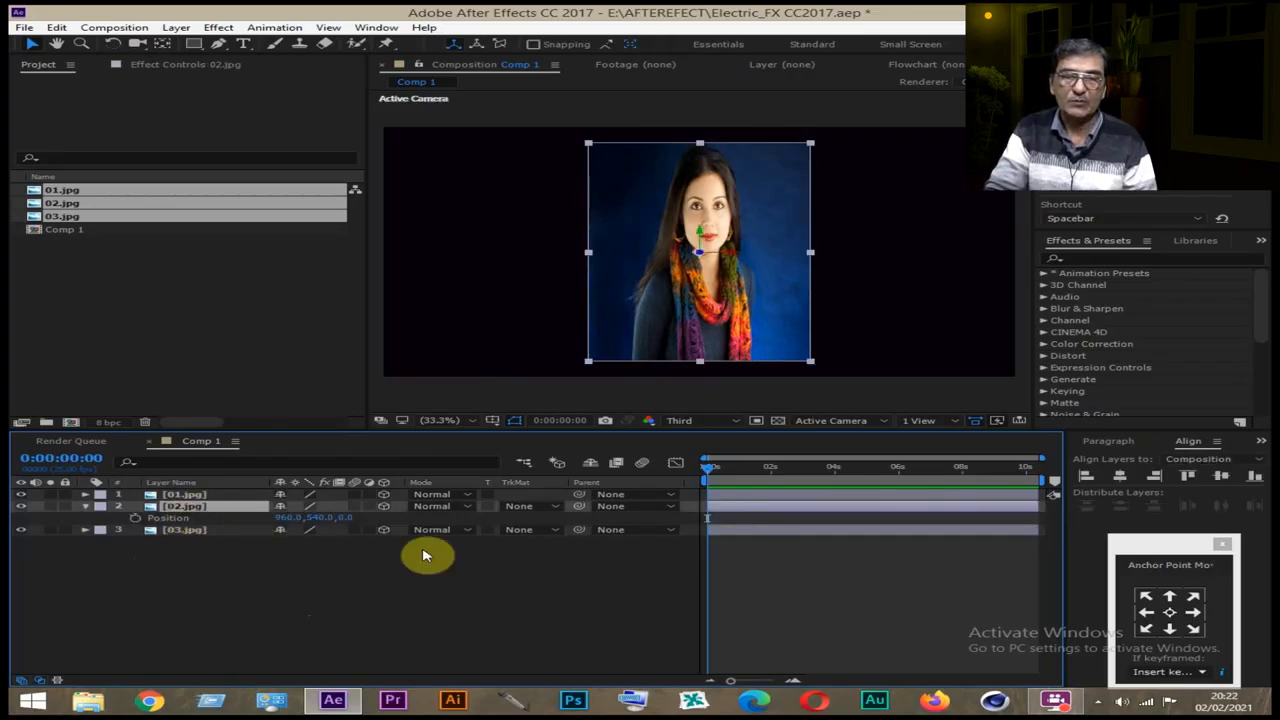
pyautogui.click(373, 607)
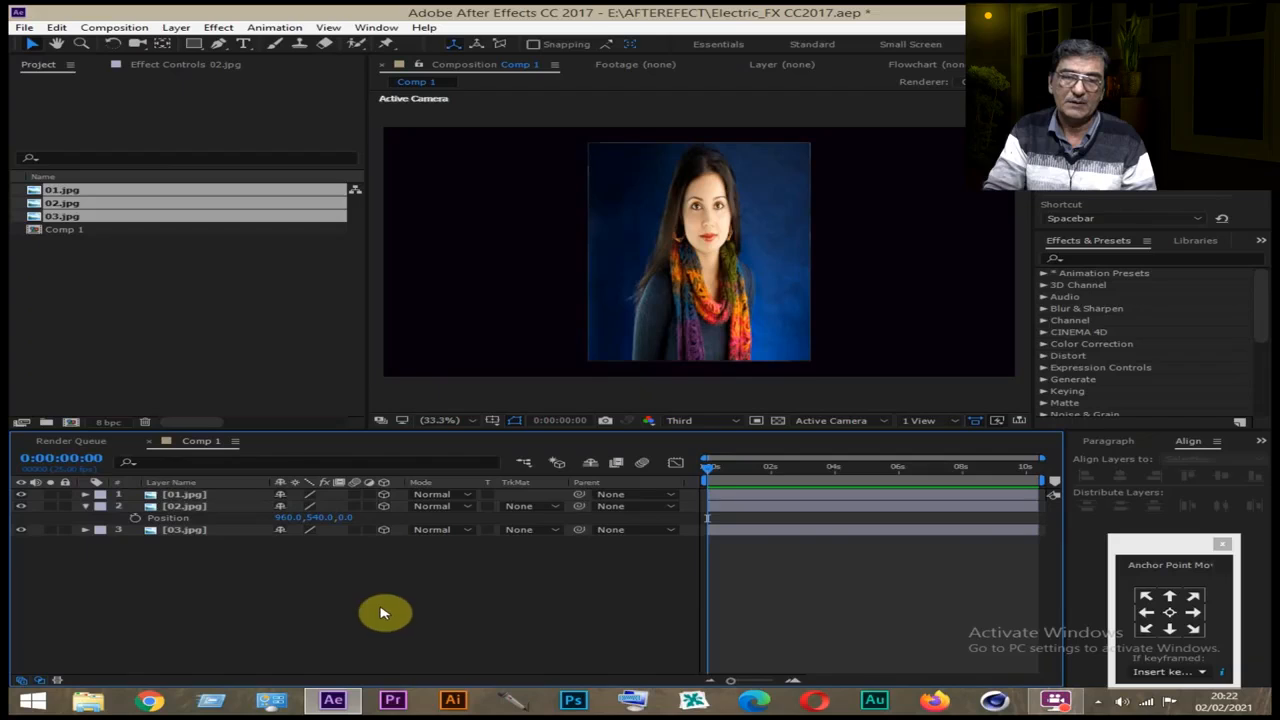
pyautogui.click(342, 520)
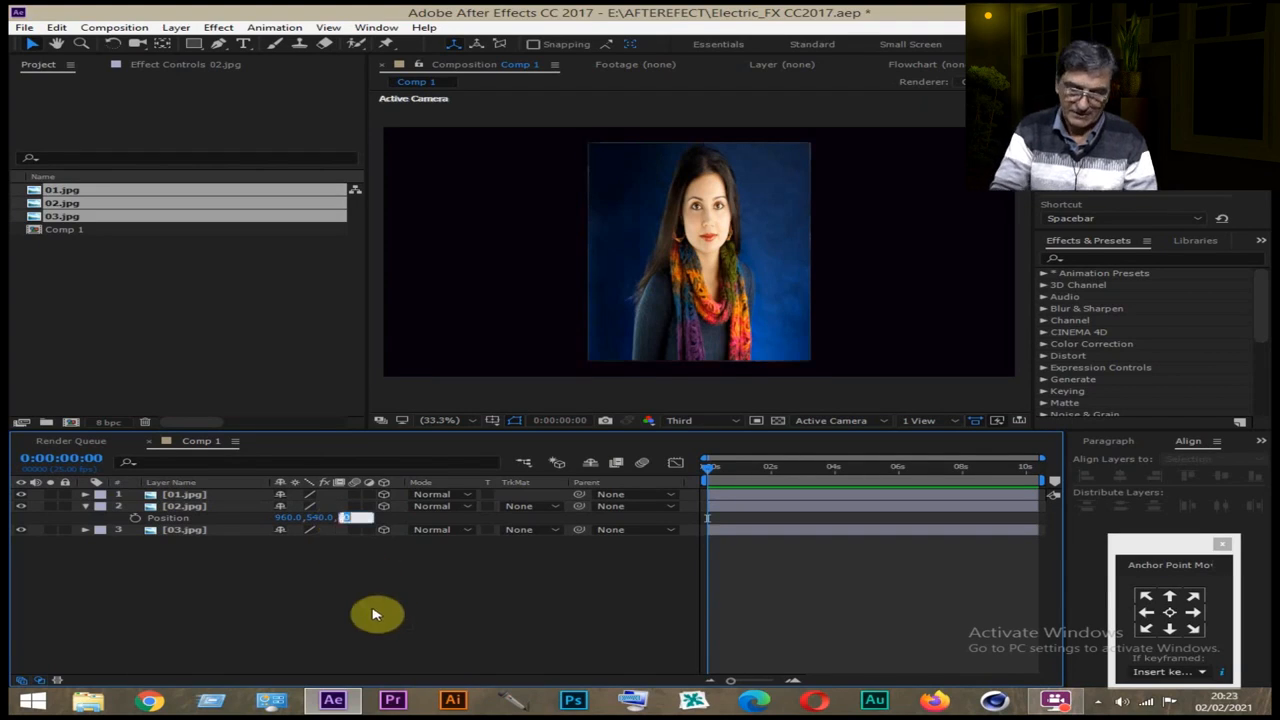
pyautogui.write('1')
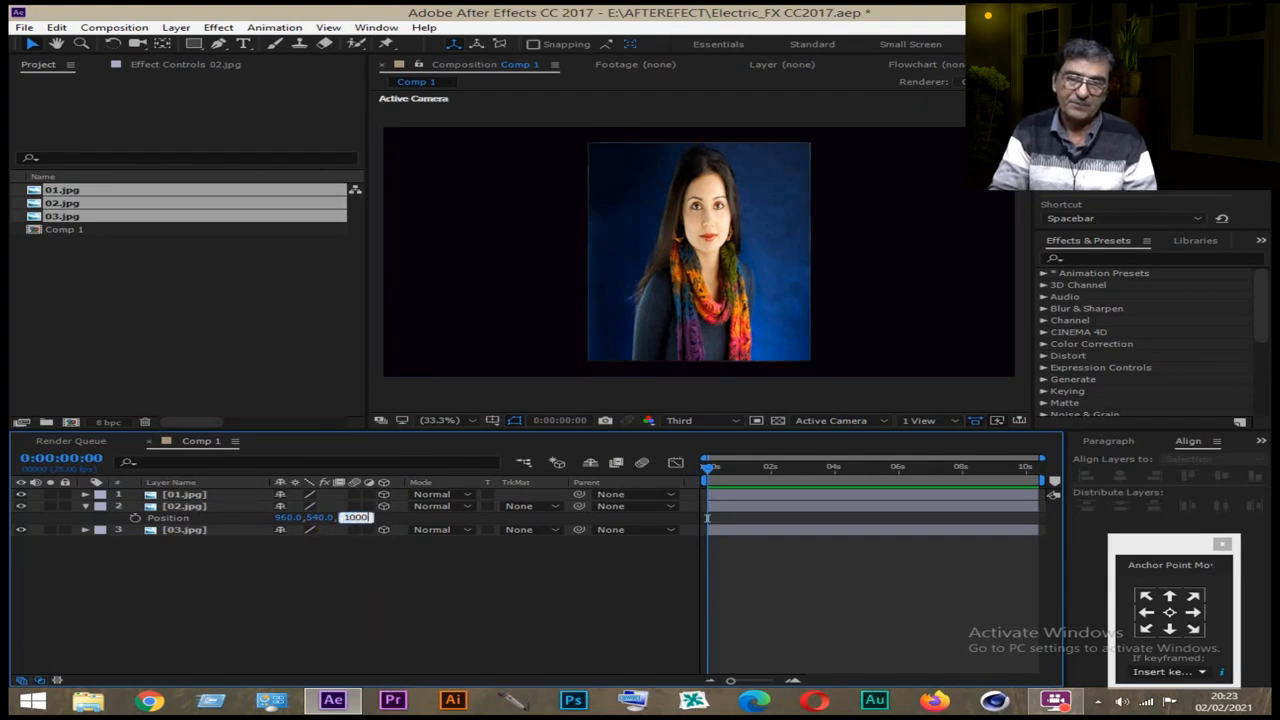
pyautogui.write('000')
pyautogui.press('Return')
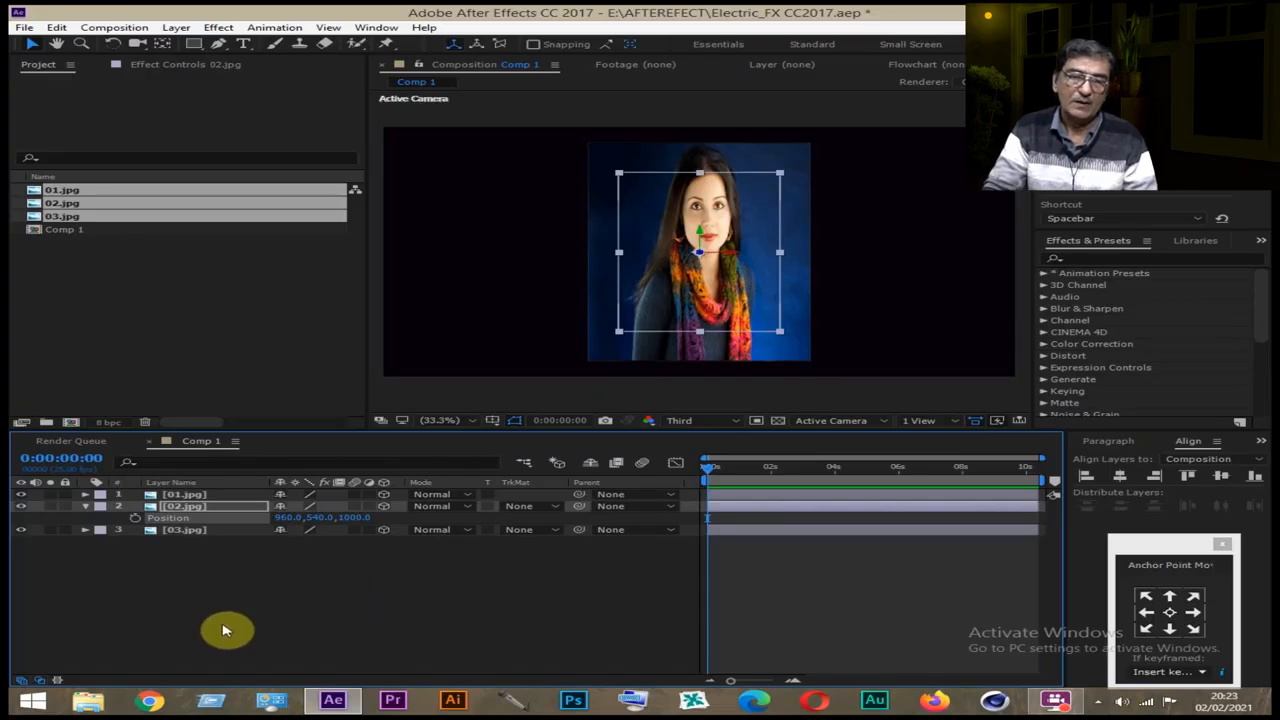
pyautogui.press('p')
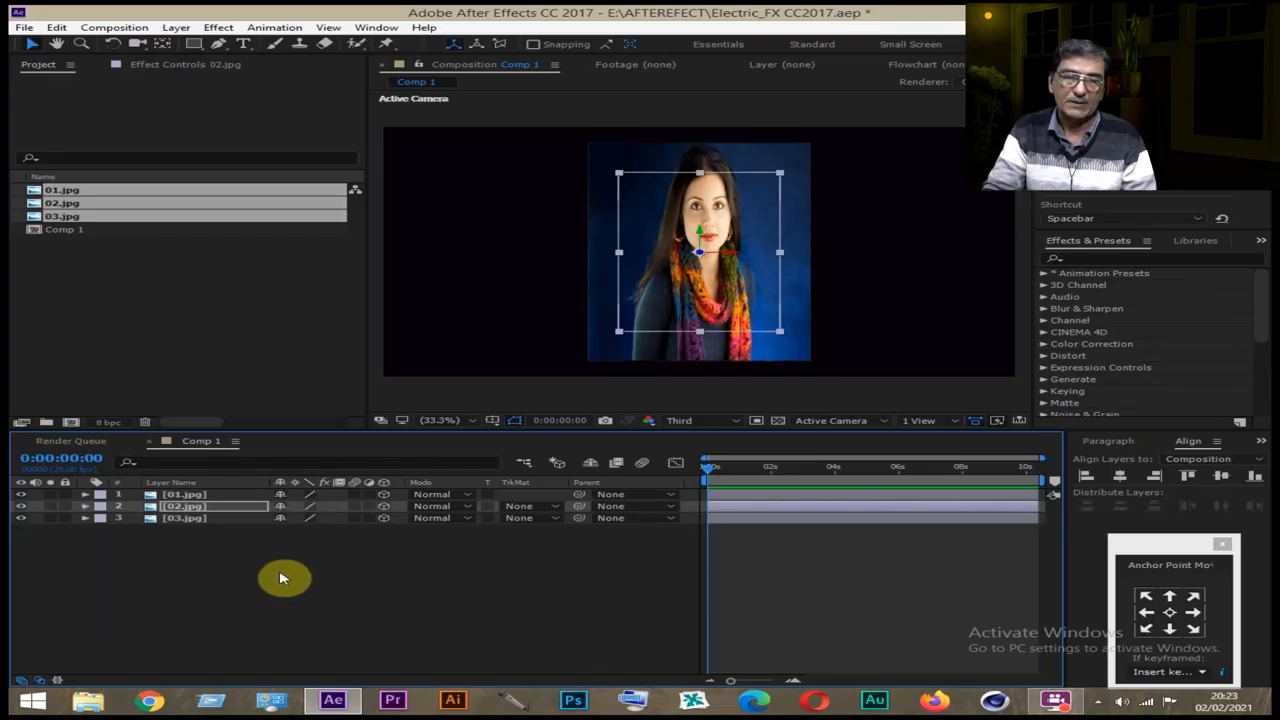
# Set the Z position of the 03.jpg layer to 2000
pyautogui.click(185, 519)
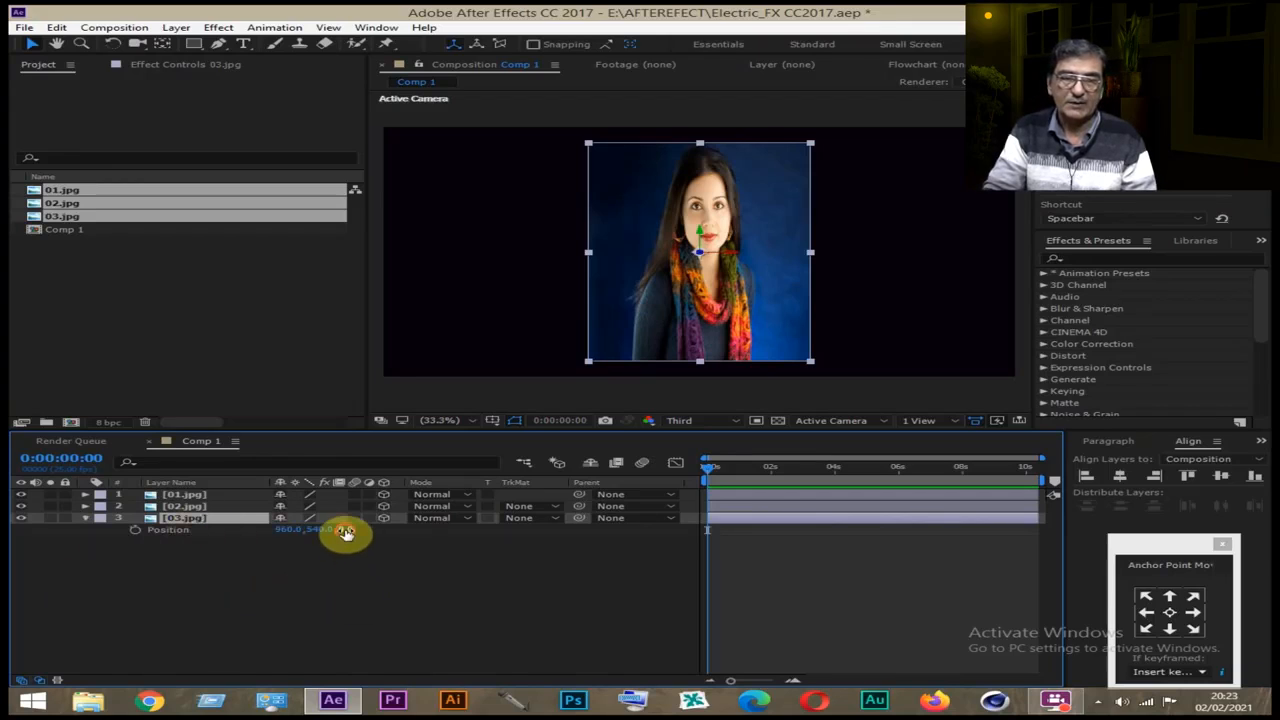
pyautogui.click(344, 530)
pyautogui.write('2000')
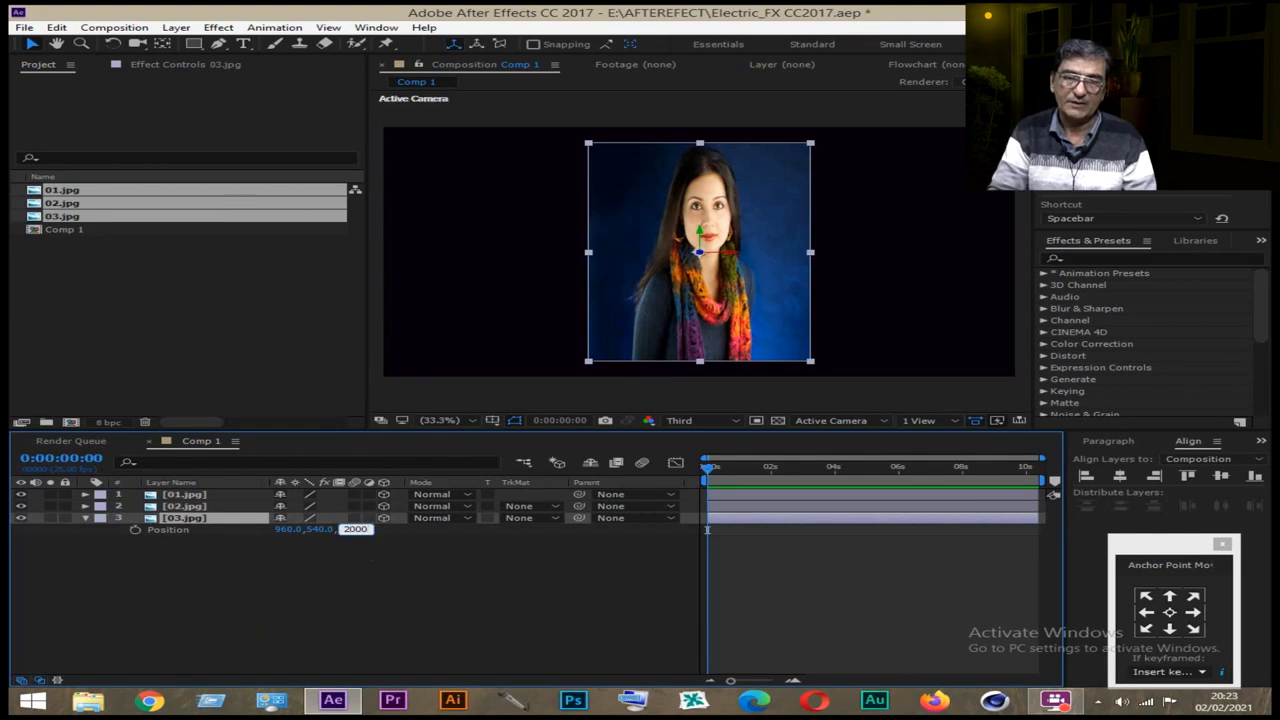
pyautogui.press('Return')
pyautogui.press('p')
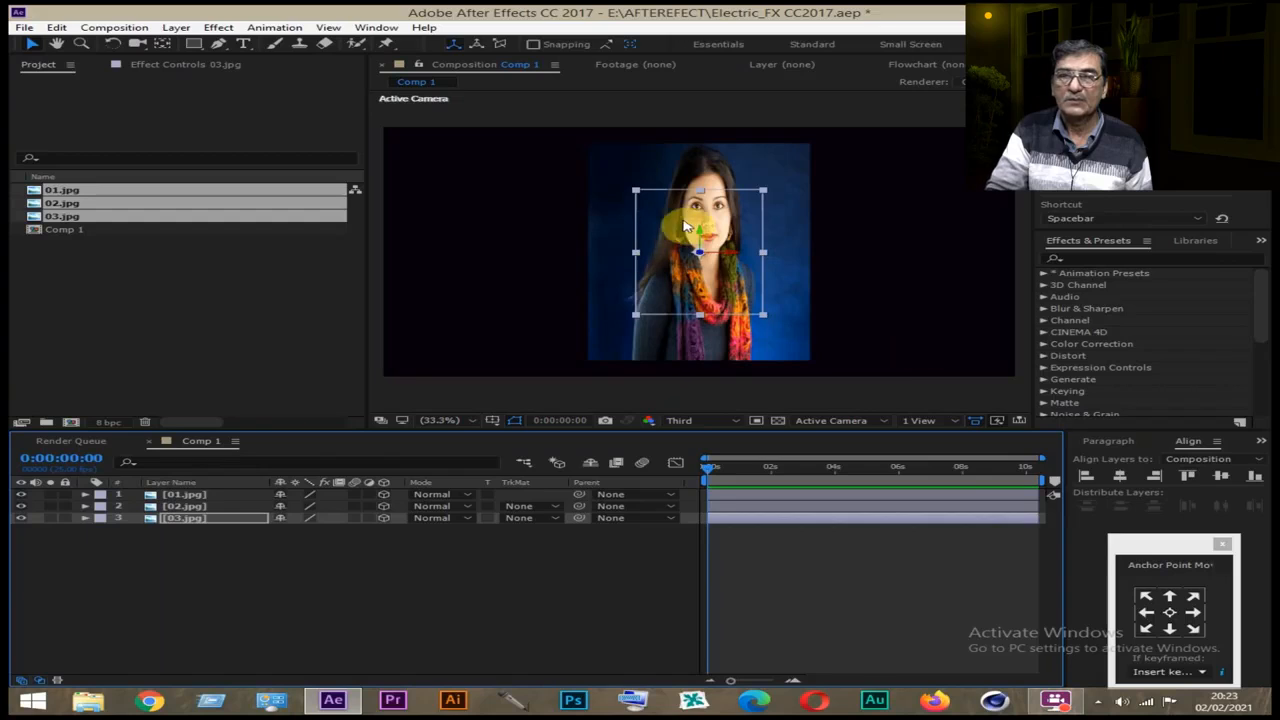
# Examine the depth spacing of the three image layers in Custom View 1 and return to the Active Camera view
pyautogui.click(842, 421)
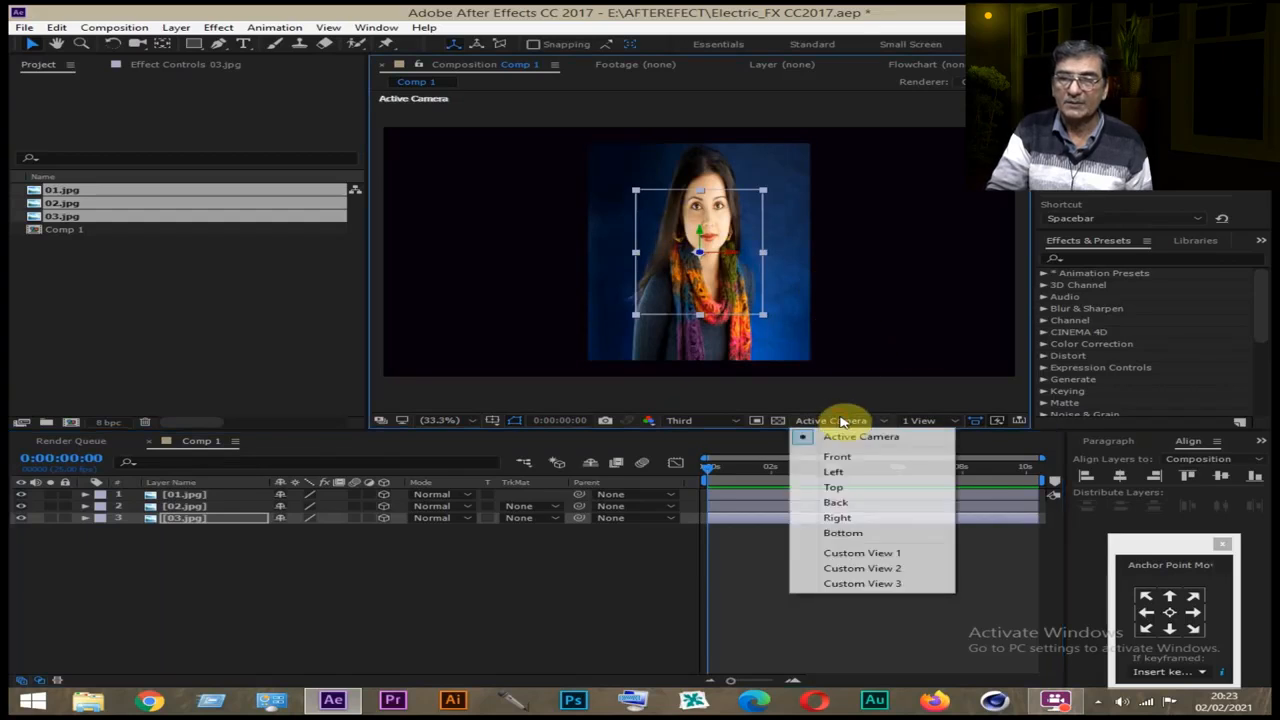
pyautogui.click(858, 554)
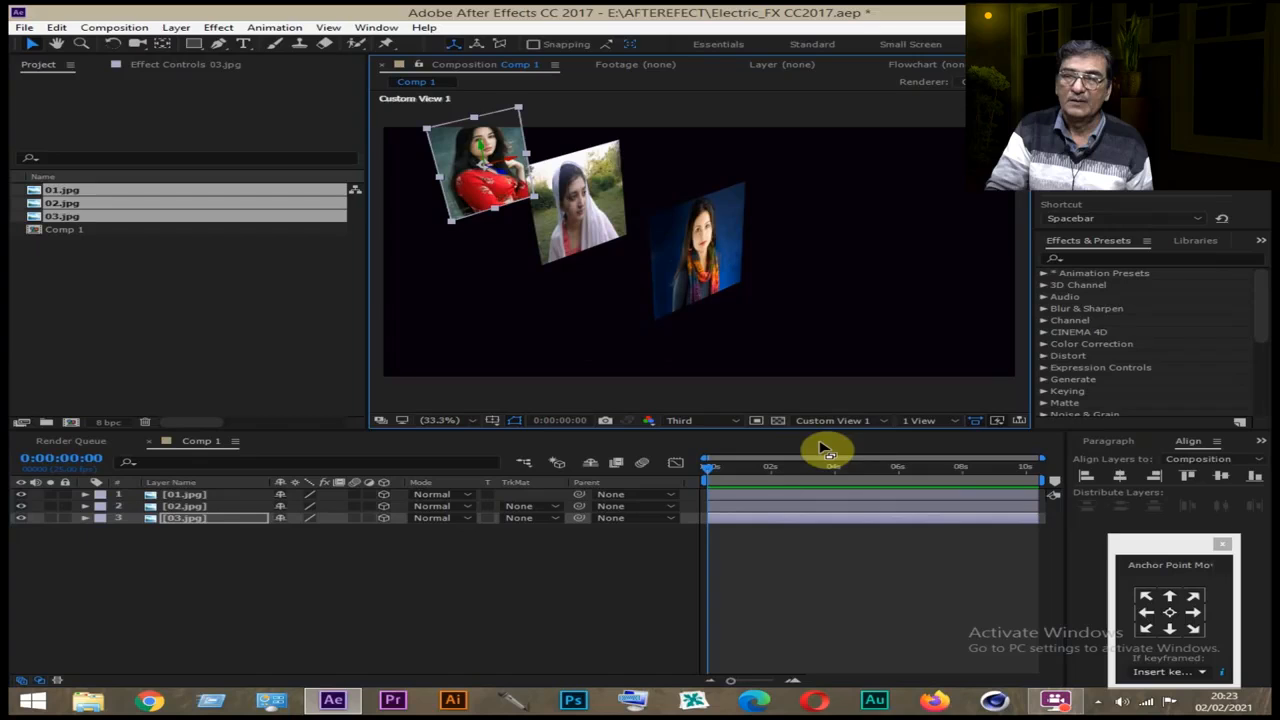
pyautogui.click(884, 424)
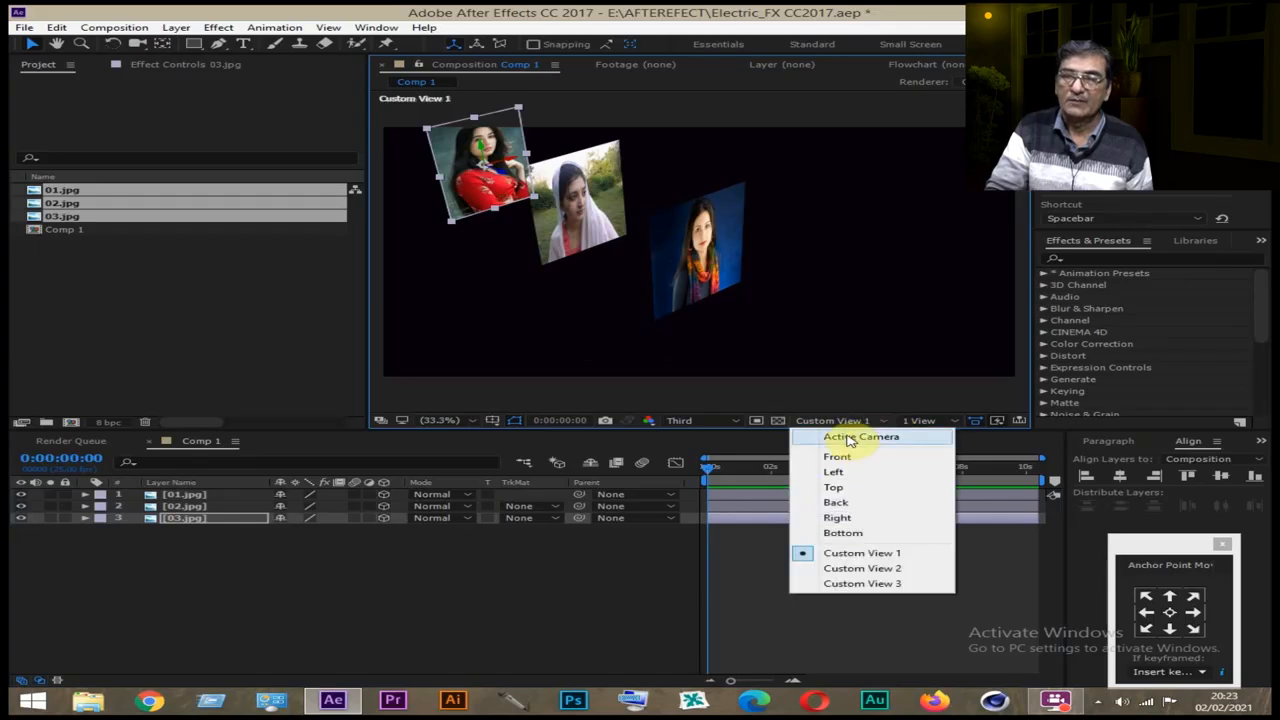
pyautogui.click(855, 437)
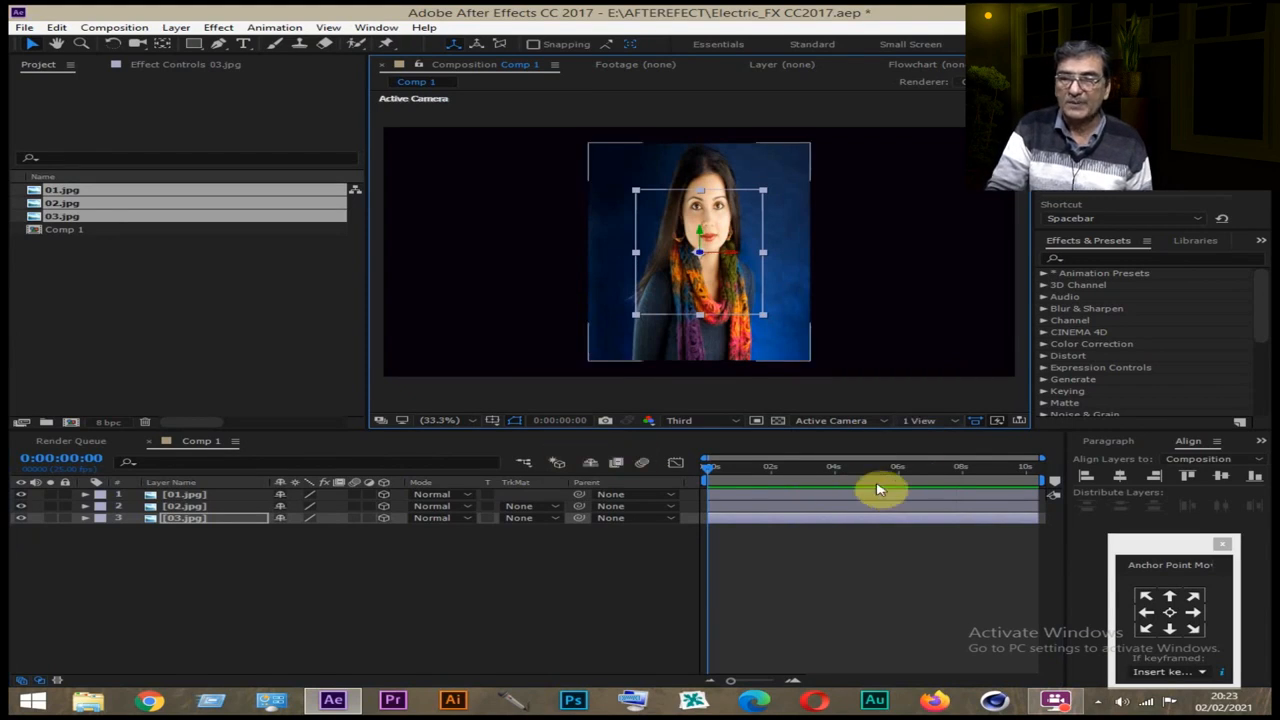
# Show the composition in two horizontal views and add a two-node camera with the 35mm preset
pyautogui.click(953, 426)
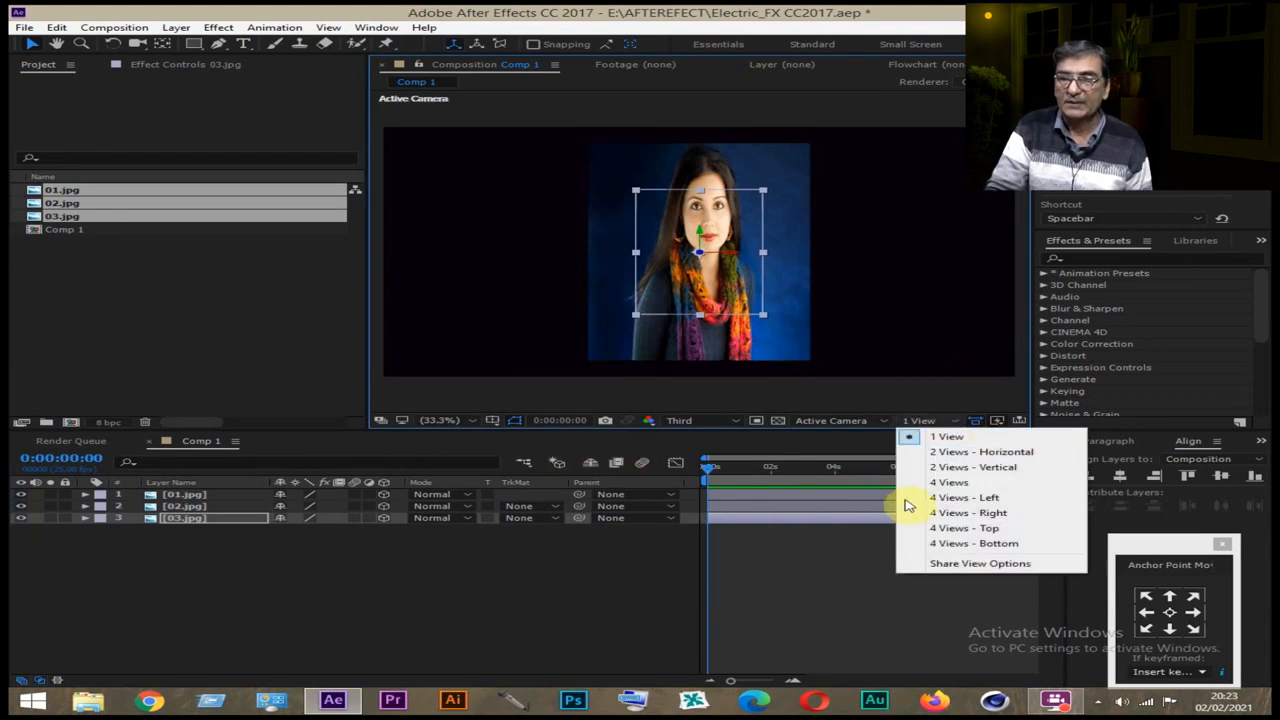
pyautogui.click(963, 453)
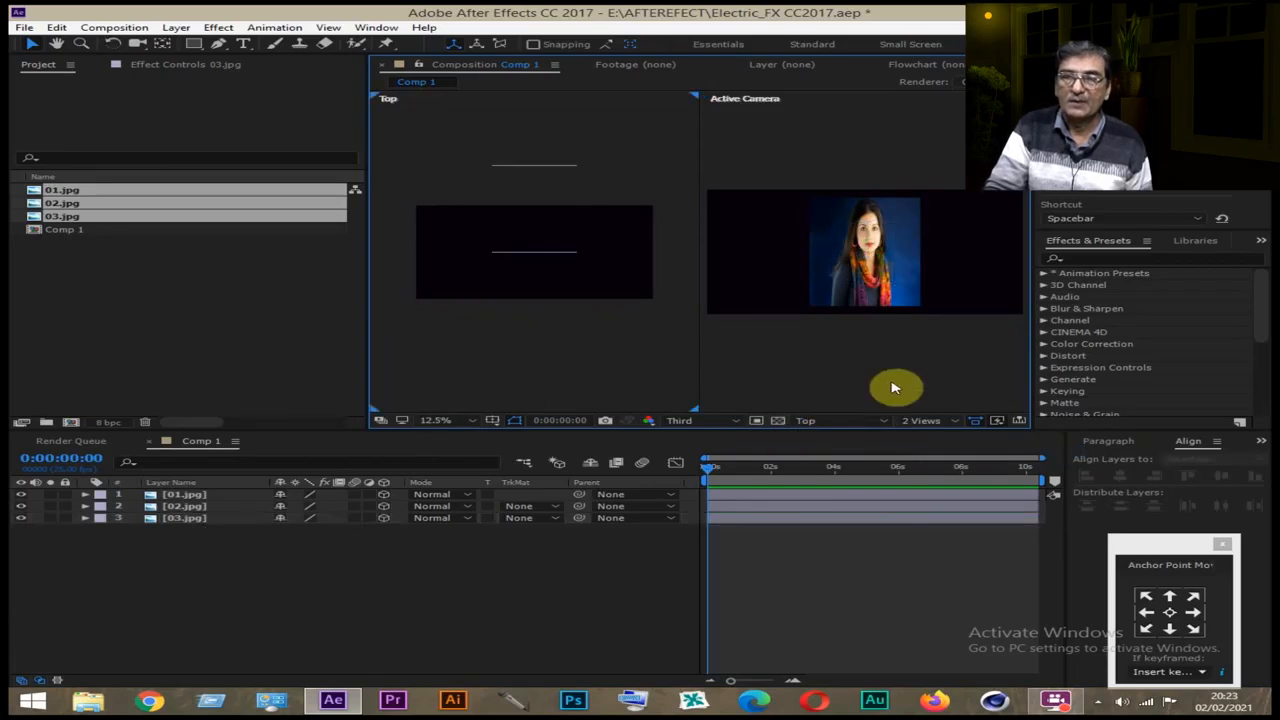
pyautogui.rightClick(310, 600)
pyautogui.moveTo(371, 466)
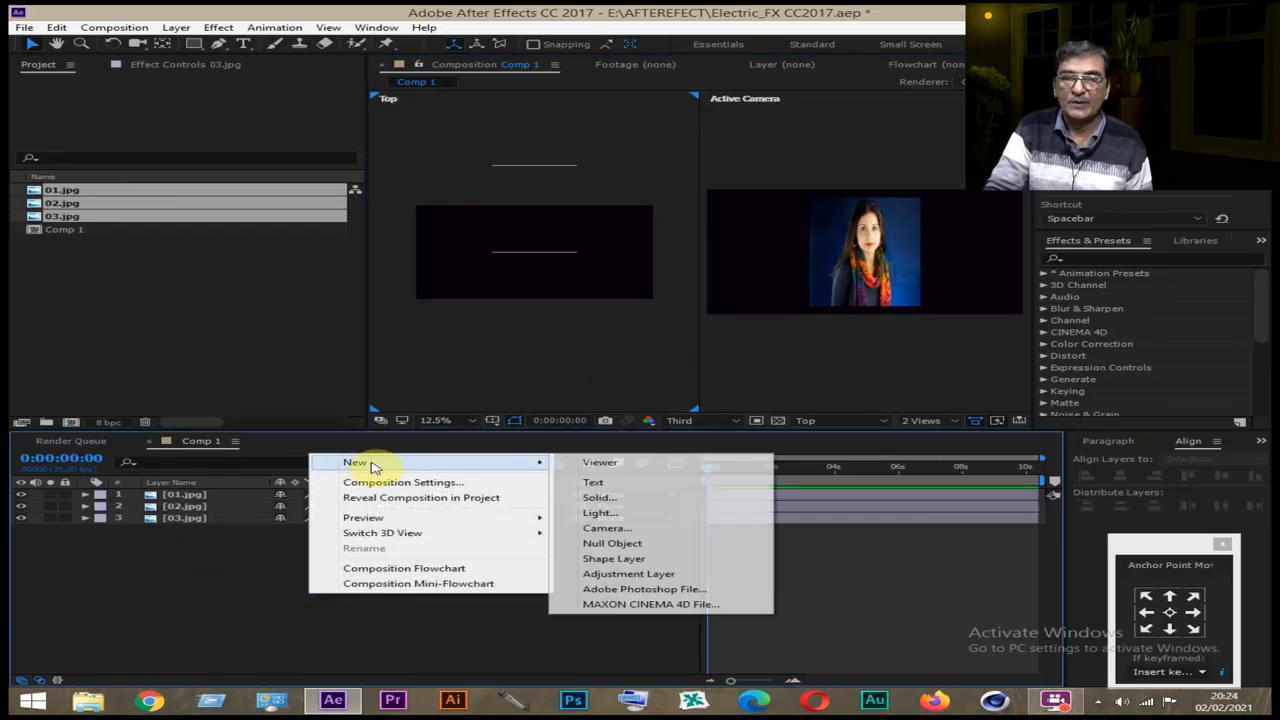
pyautogui.click(605, 528)
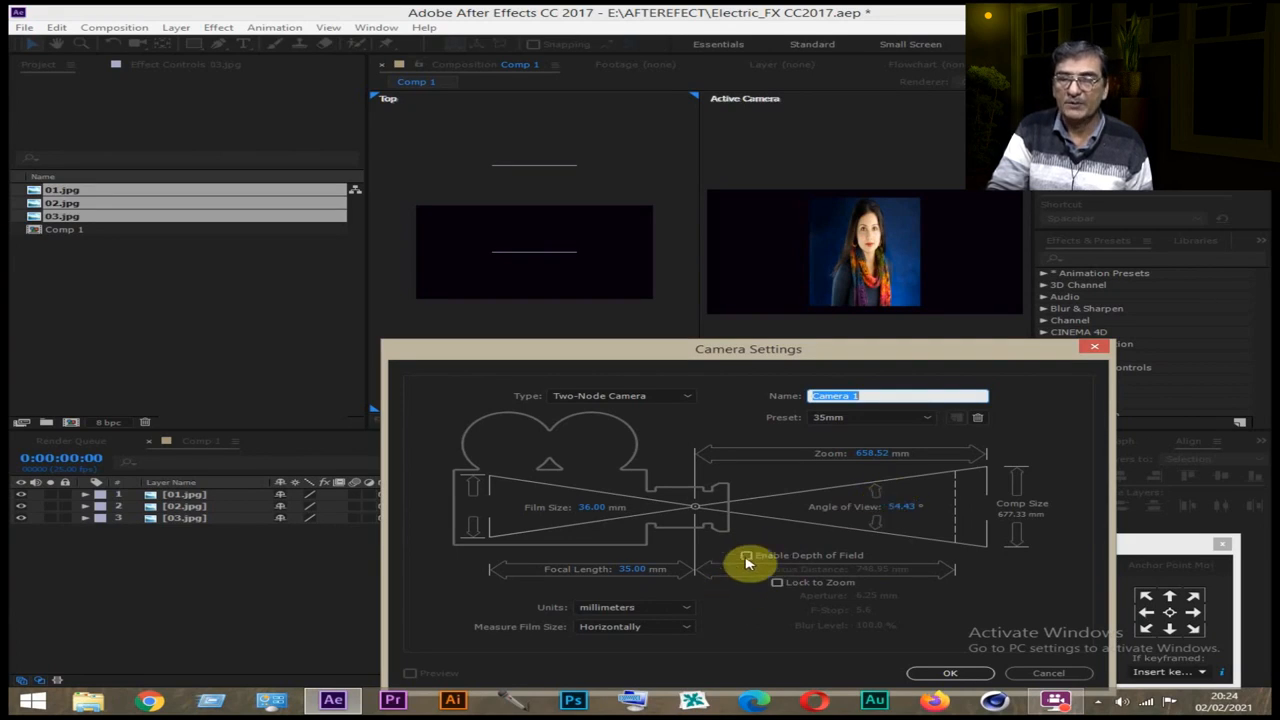
pyautogui.click(950, 674)
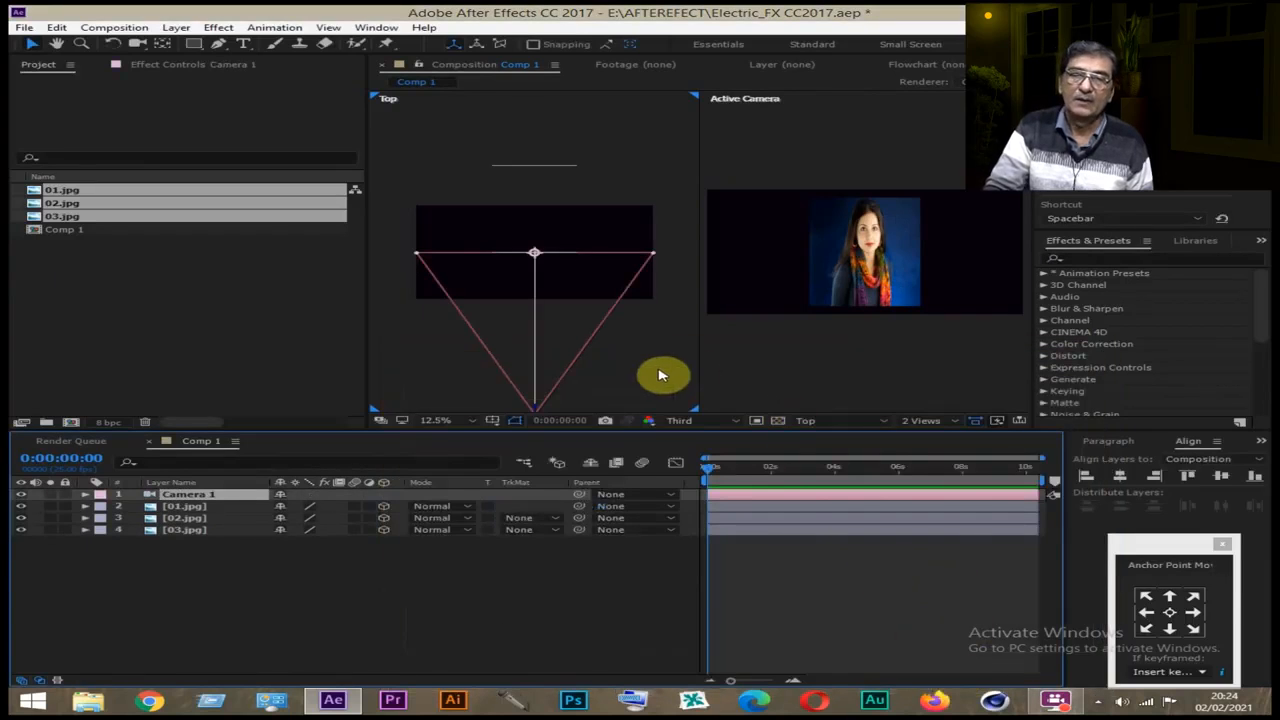
# Turn on Depth of Field in Camera 1's camera options
pyautogui.press(',')
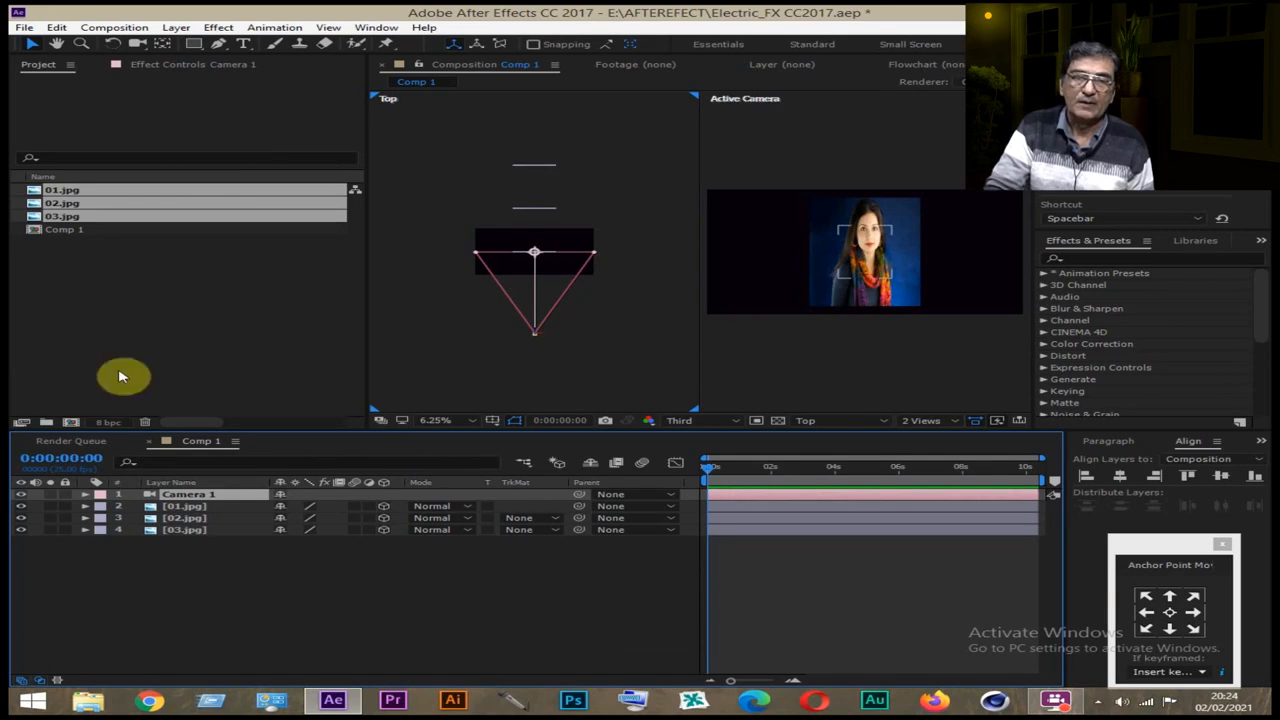
pyautogui.click(85, 496)
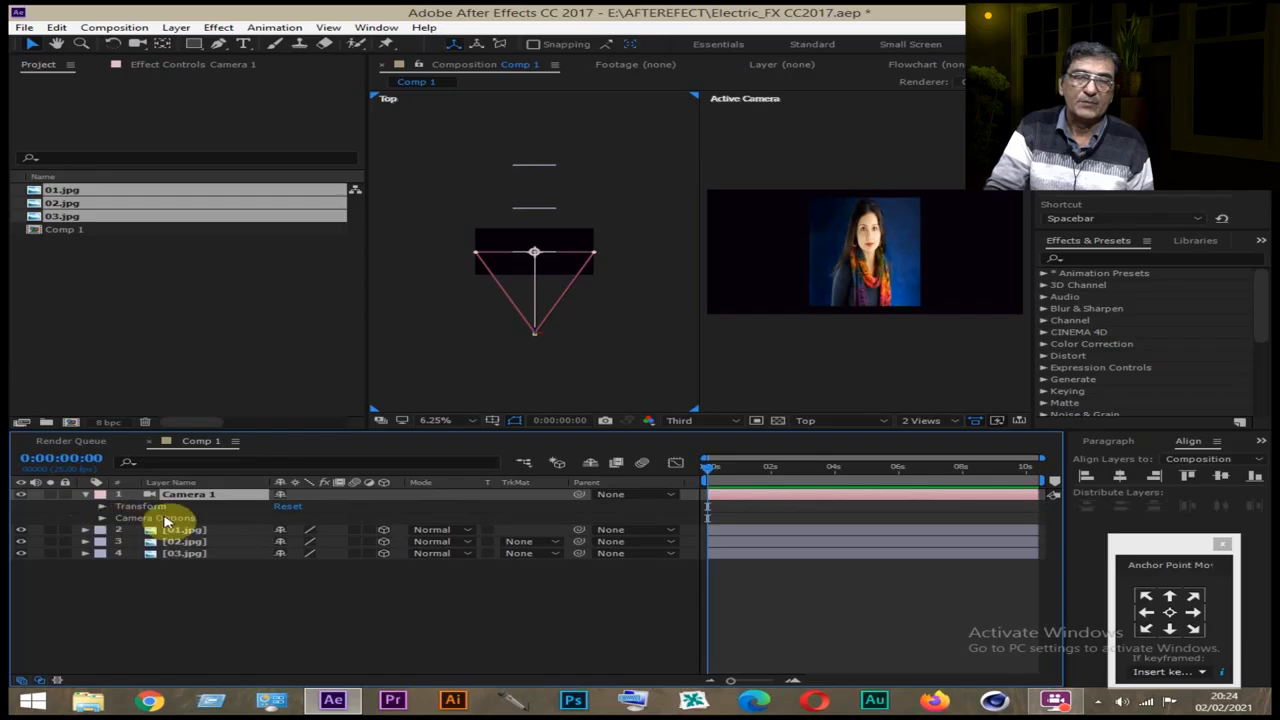
pyautogui.click(102, 519)
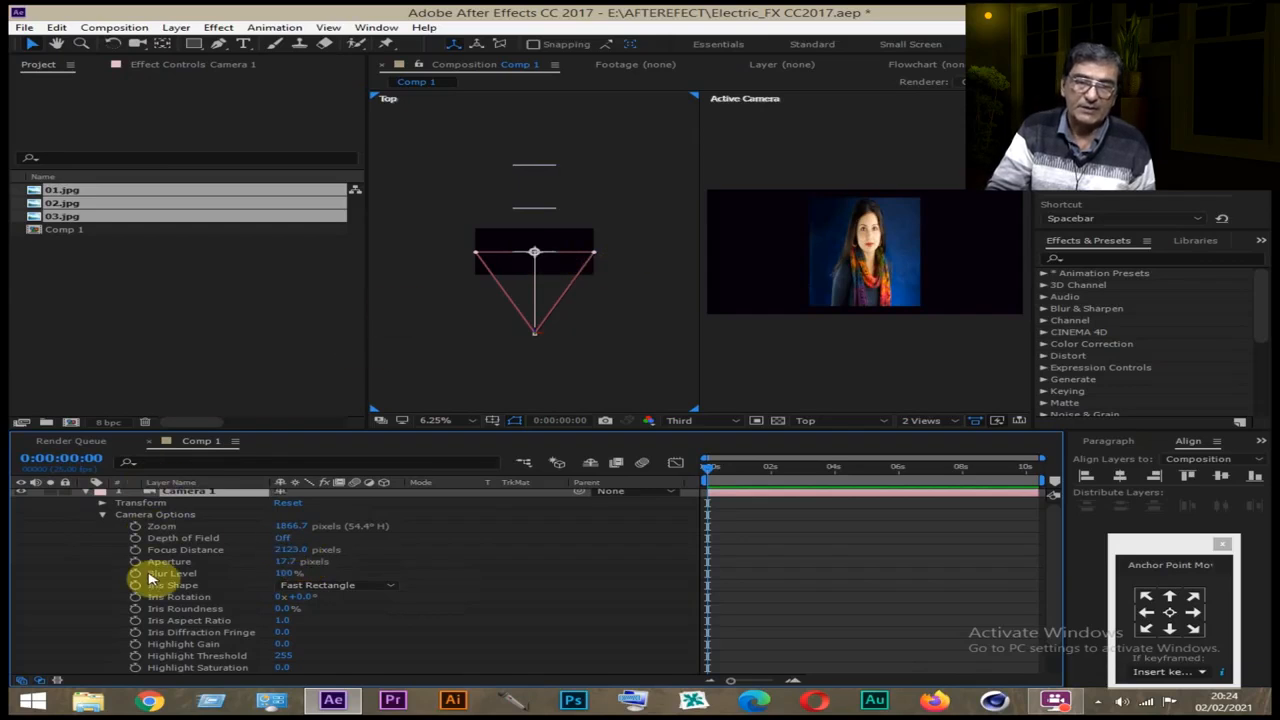
pyautogui.click(286, 538)
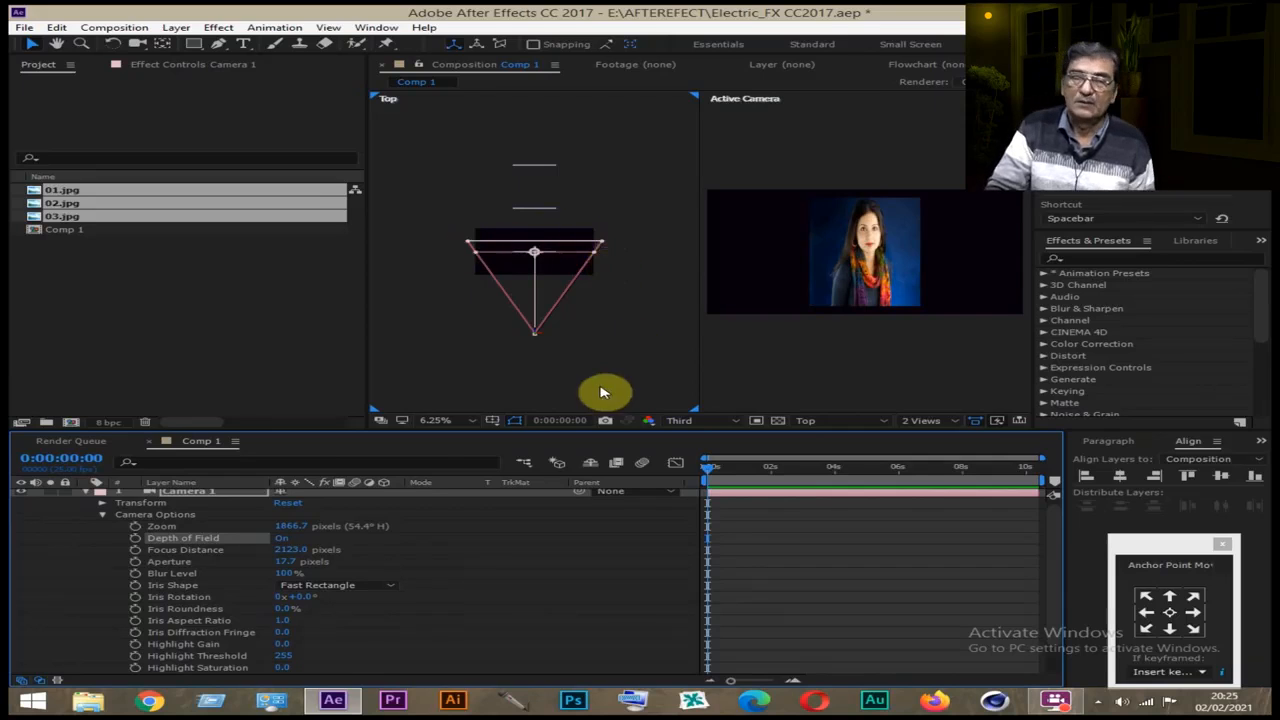
# Set the camera's zoom to about 2109.7 pixels and pull the camera back in the Top view, with its point of interest in front of 01.jpg
pyautogui.moveTo(297, 526); pyautogui.dragTo(489, 505)
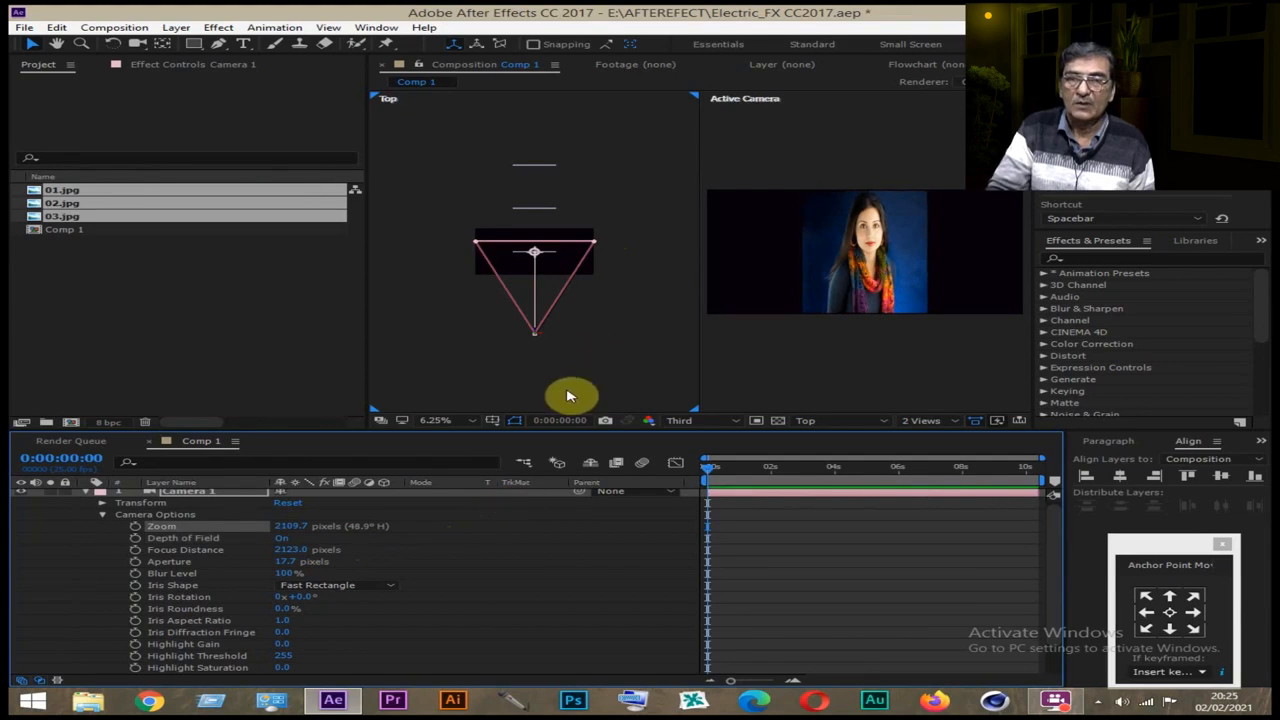
pyautogui.moveTo(534, 335); pyautogui.dragTo(534, 370)
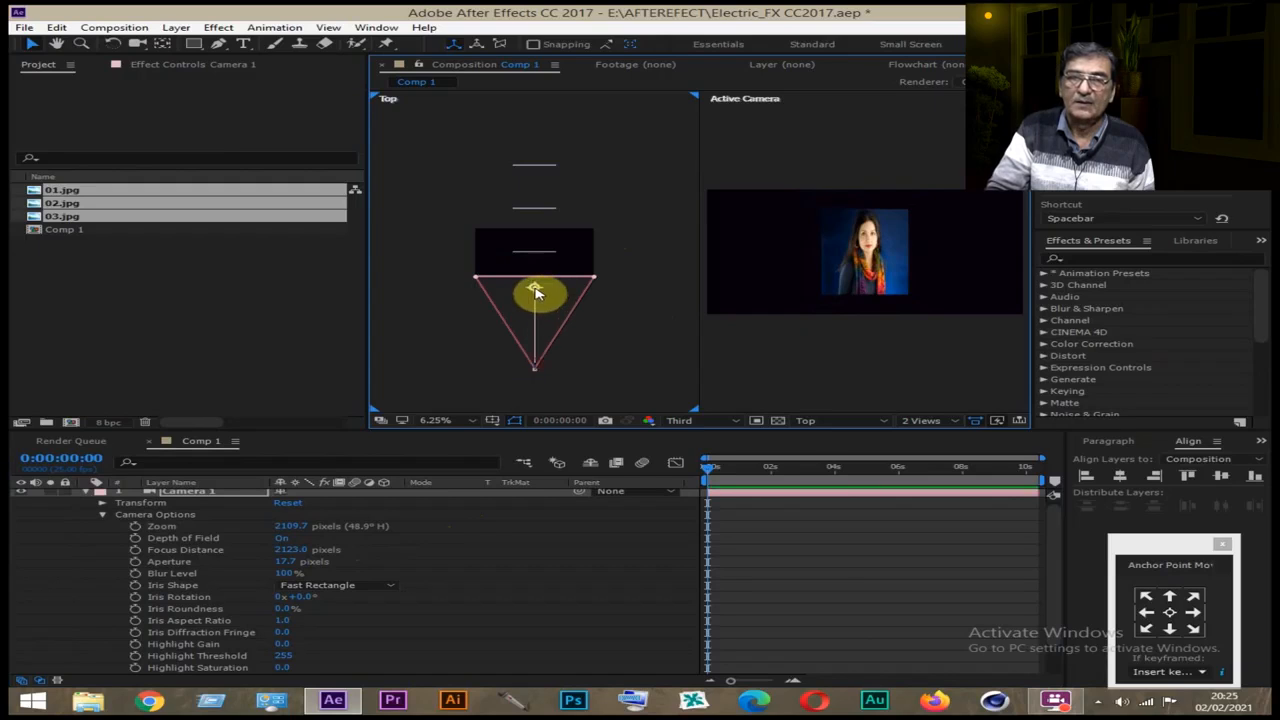
pyautogui.moveTo(535, 288); pyautogui.dragTo(535, 286)
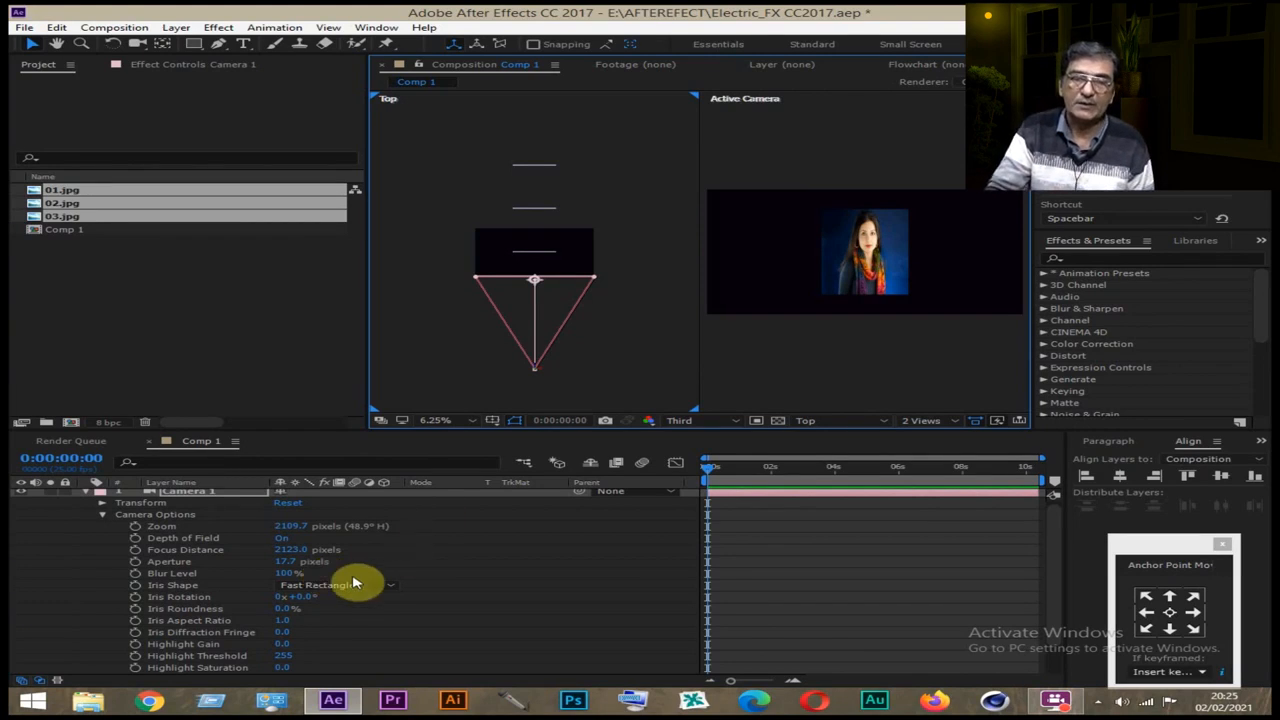
# Set the camera's aperture to 1000 pixels
pyautogui.click(285, 562)
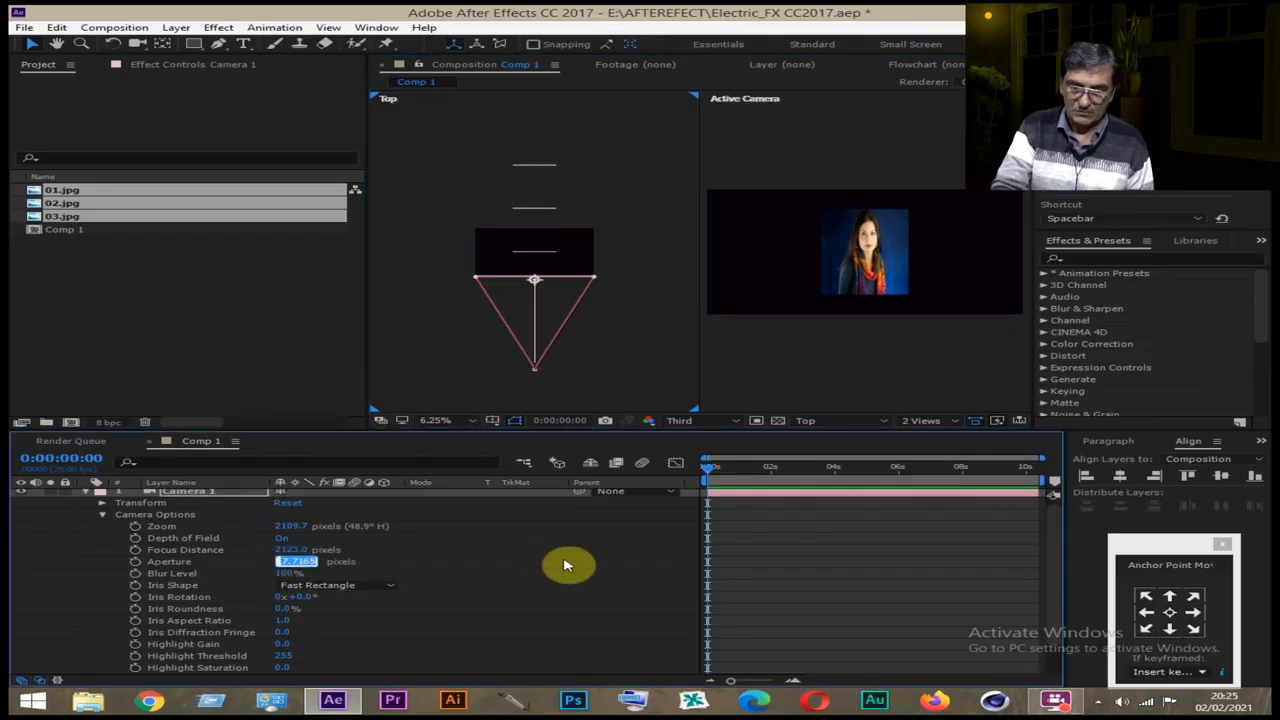
pyautogui.write('1000')
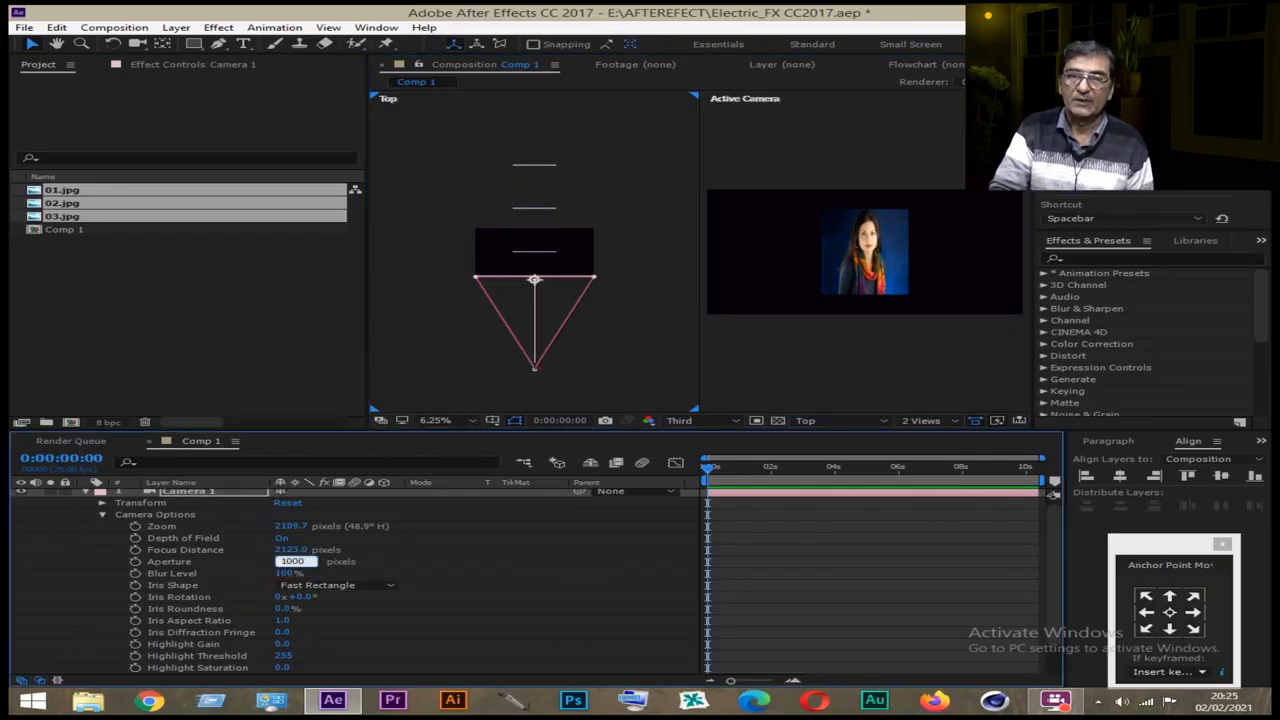
pyautogui.press('Return')
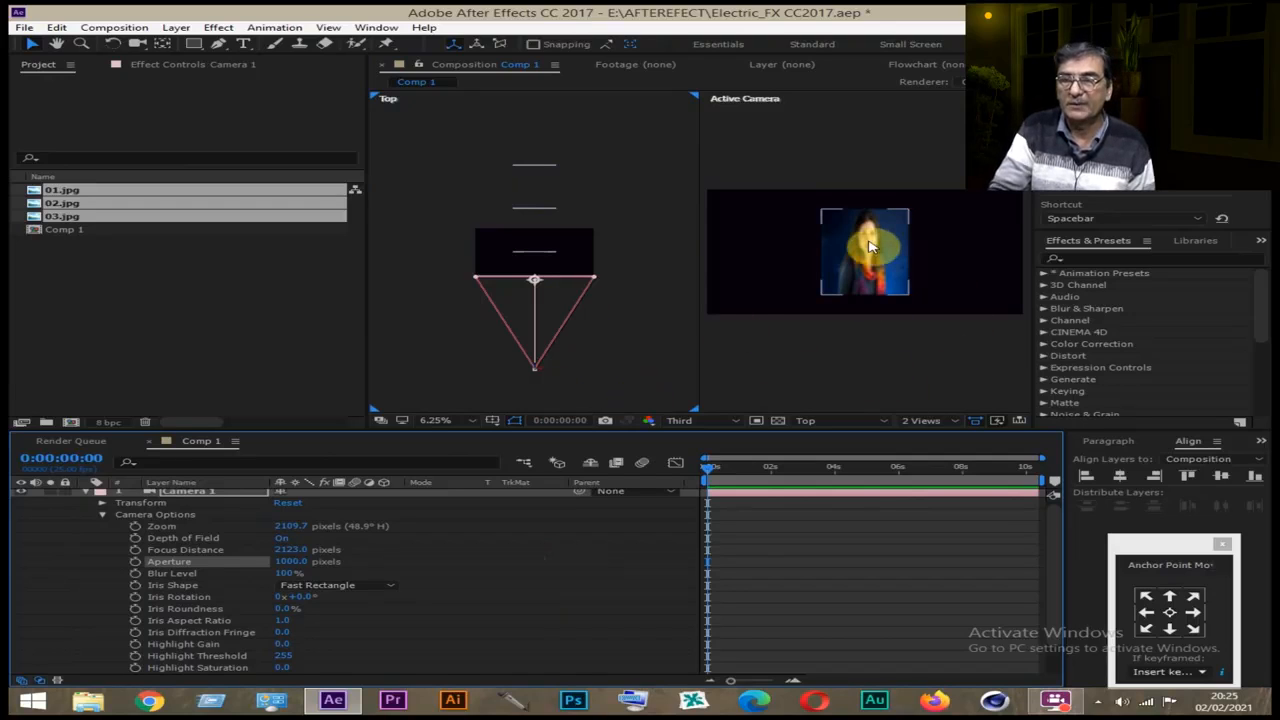
# Examine the photos and camera arrangement from Custom View 1, and return to the Top and Active Camera views
pyautogui.click(853, 421)
pyautogui.click(840, 570)
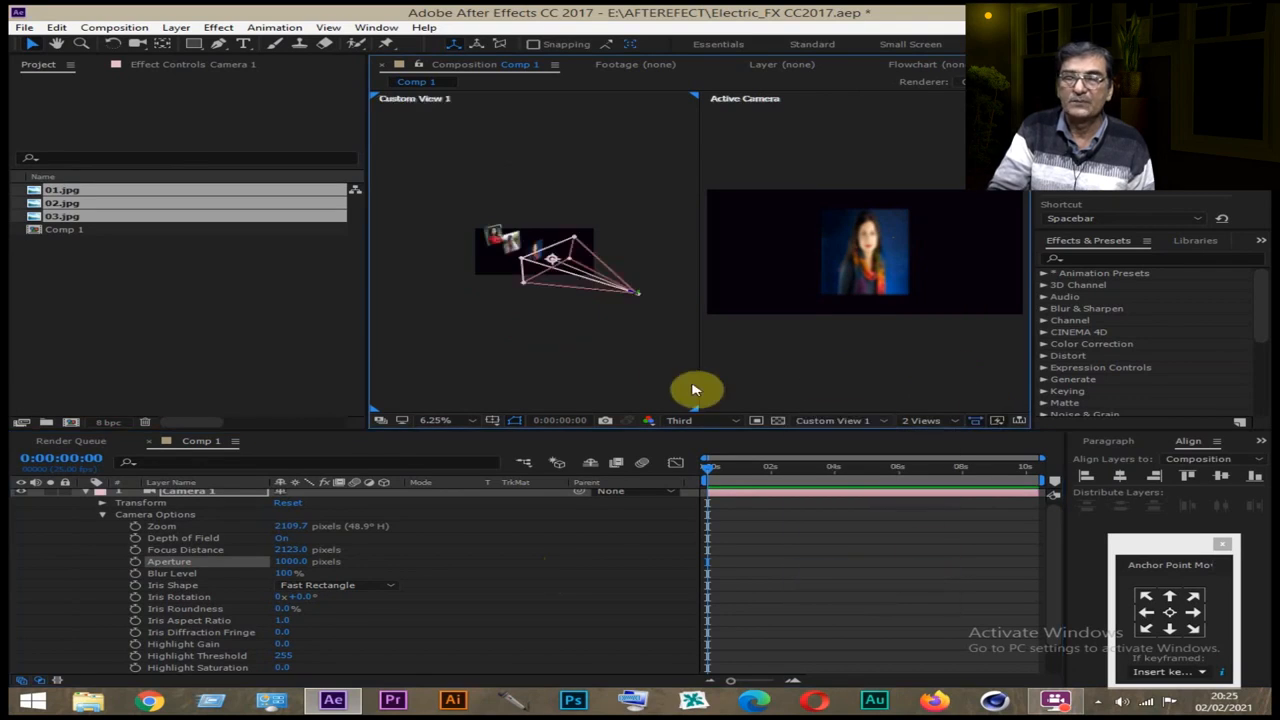
pyautogui.click(883, 380)
pyautogui.click(851, 421)
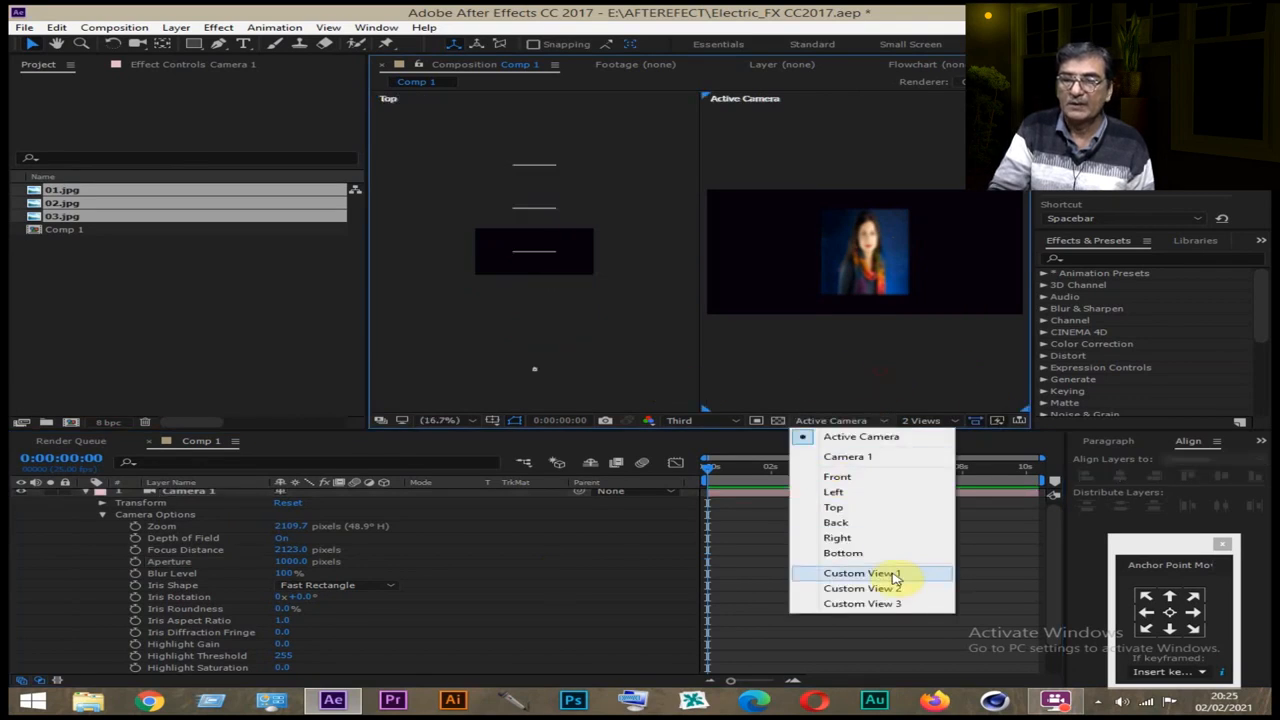
pyautogui.click(853, 575)
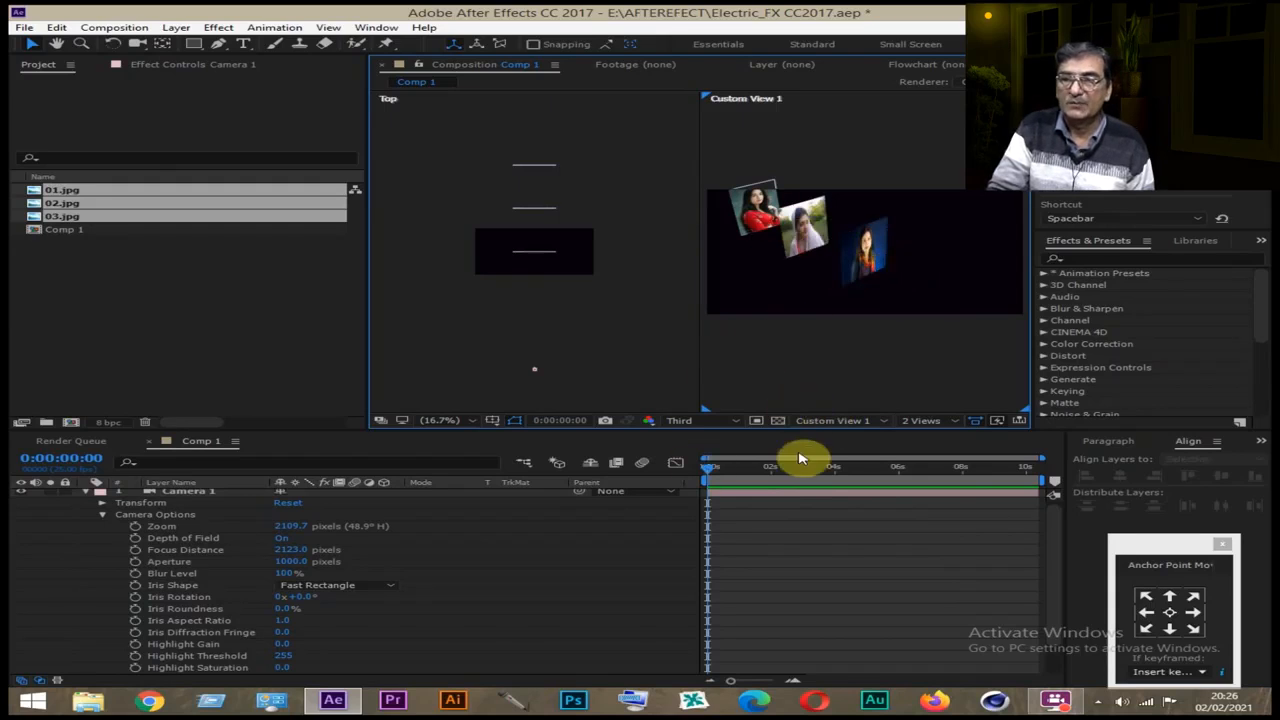
pyautogui.click(845, 421)
pyautogui.click(862, 440)
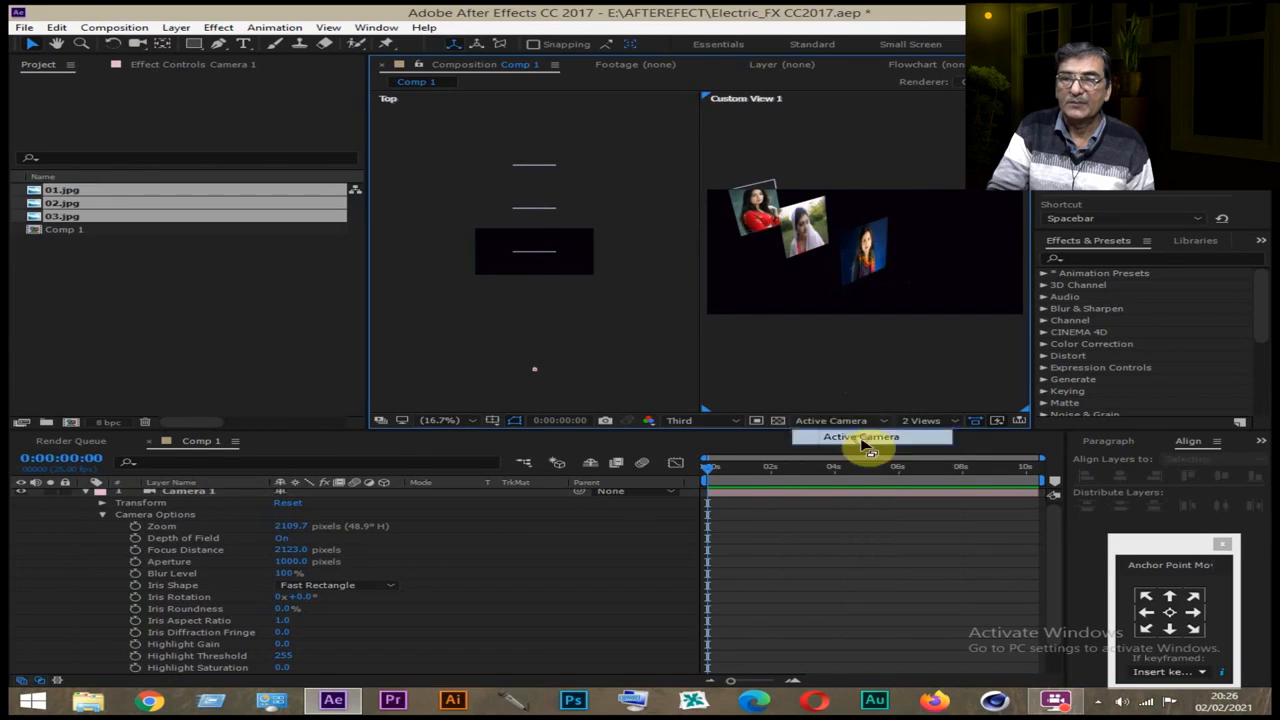
pyautogui.click(652, 375)
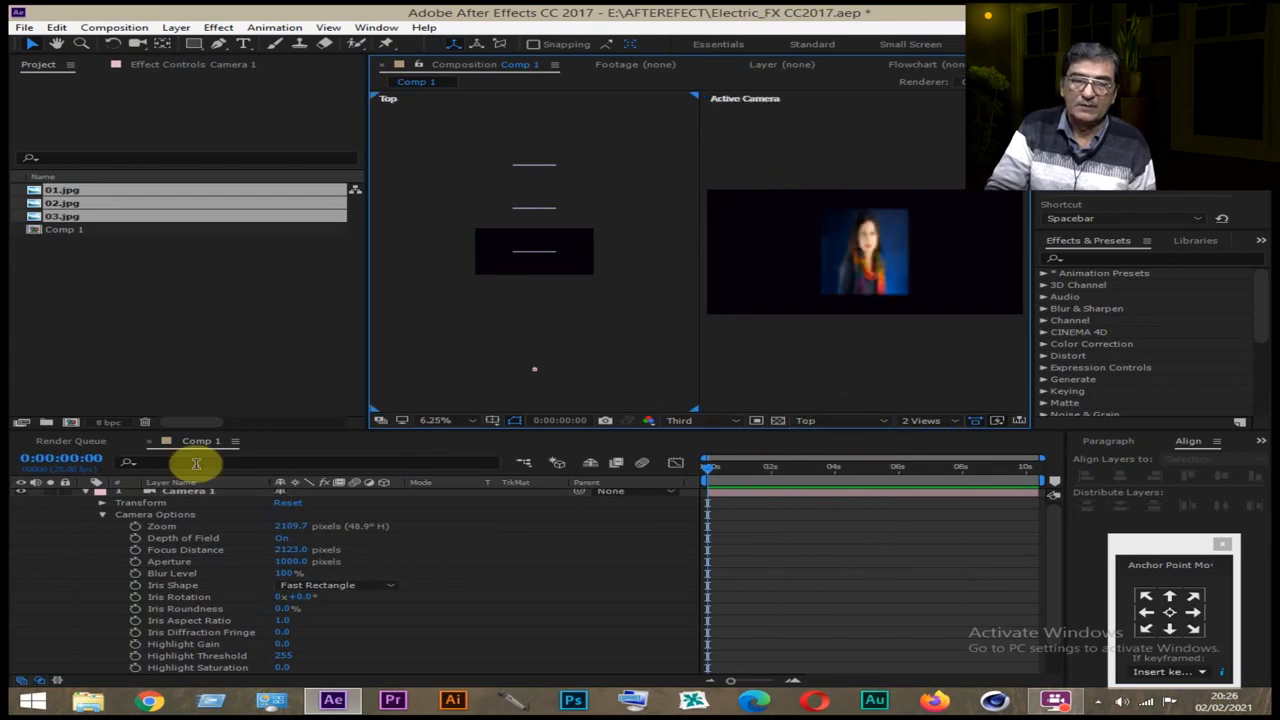
# Inspect Camera 1 in the Top view along with its Transform properties, and collapse the layer
pyautogui.click(153, 519)
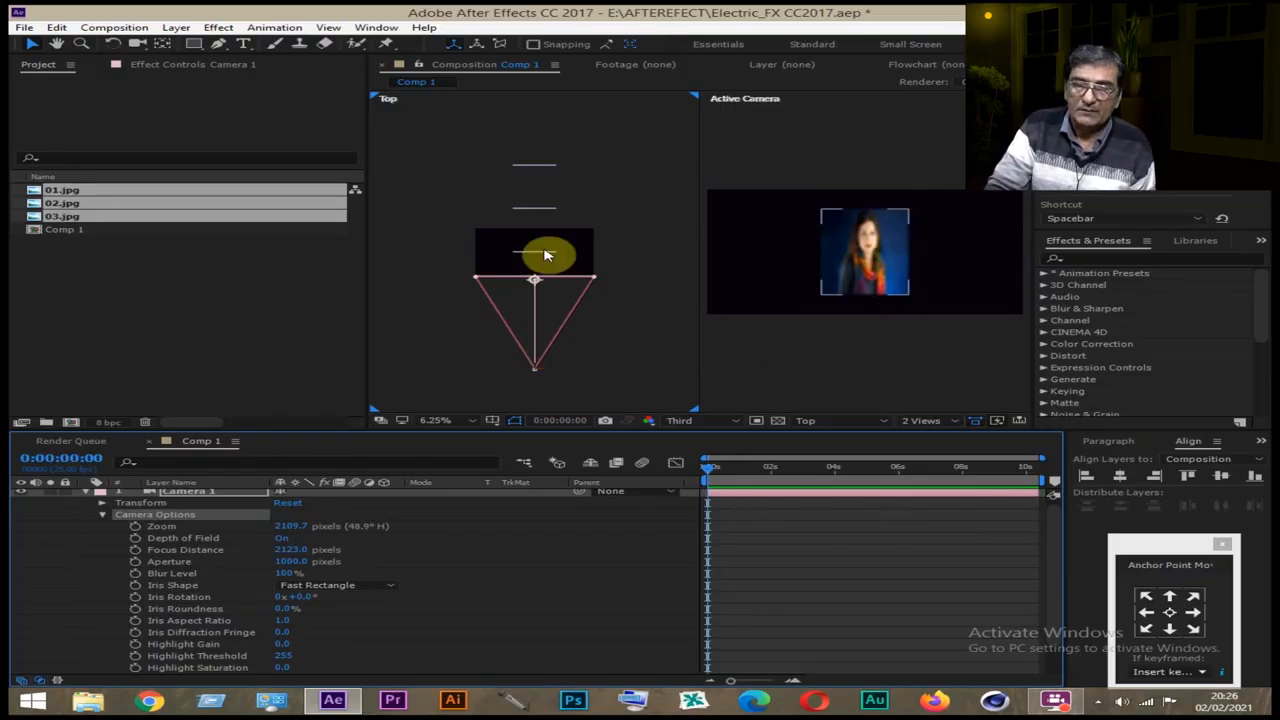
pyautogui.click(546, 283)
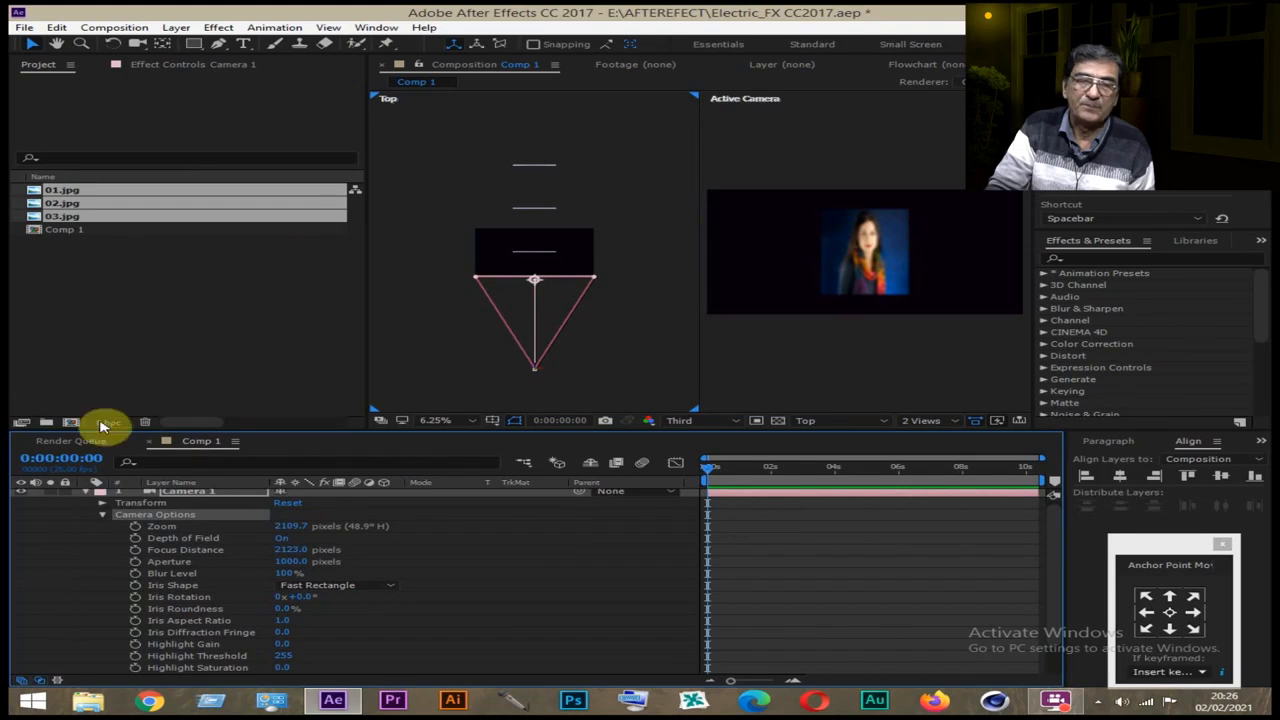
pyautogui.click(103, 504)
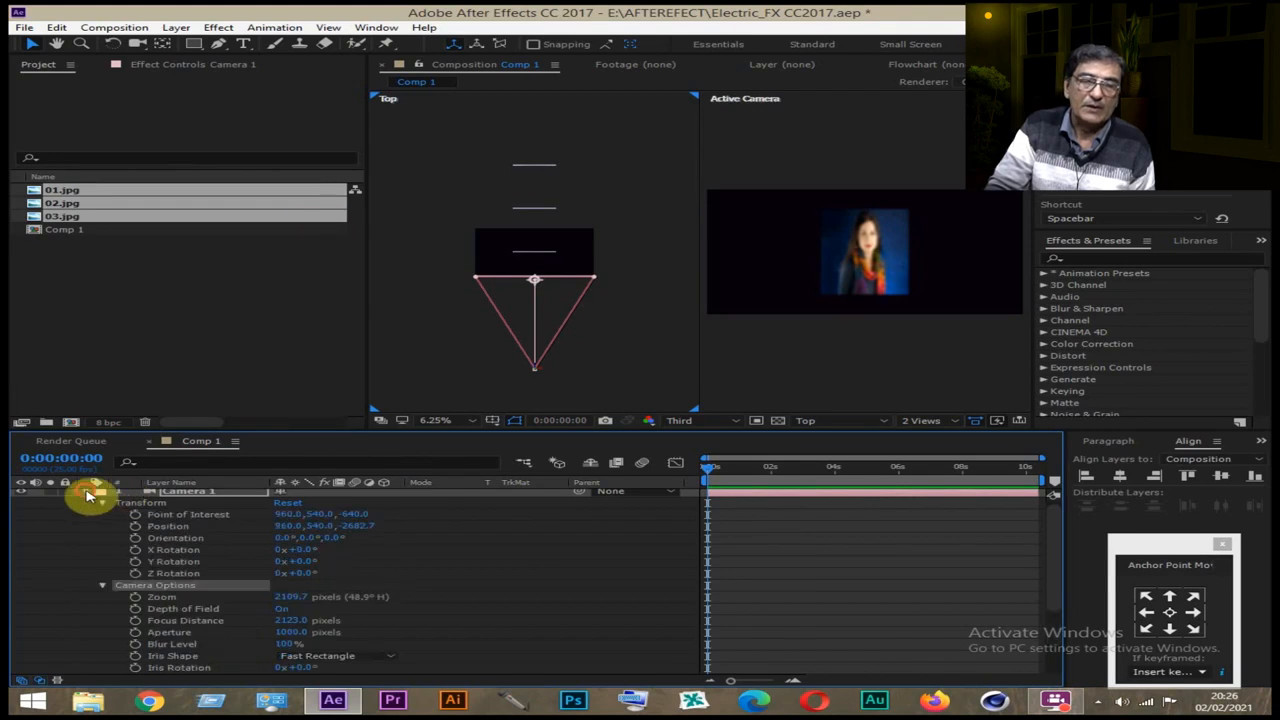
pyautogui.click(87, 494)
# Add a null object, align it to the composition's centre, centre its anchor point and make it a 3D layer
pyautogui.rightClick(447, 600)
pyautogui.moveTo(510, 468)
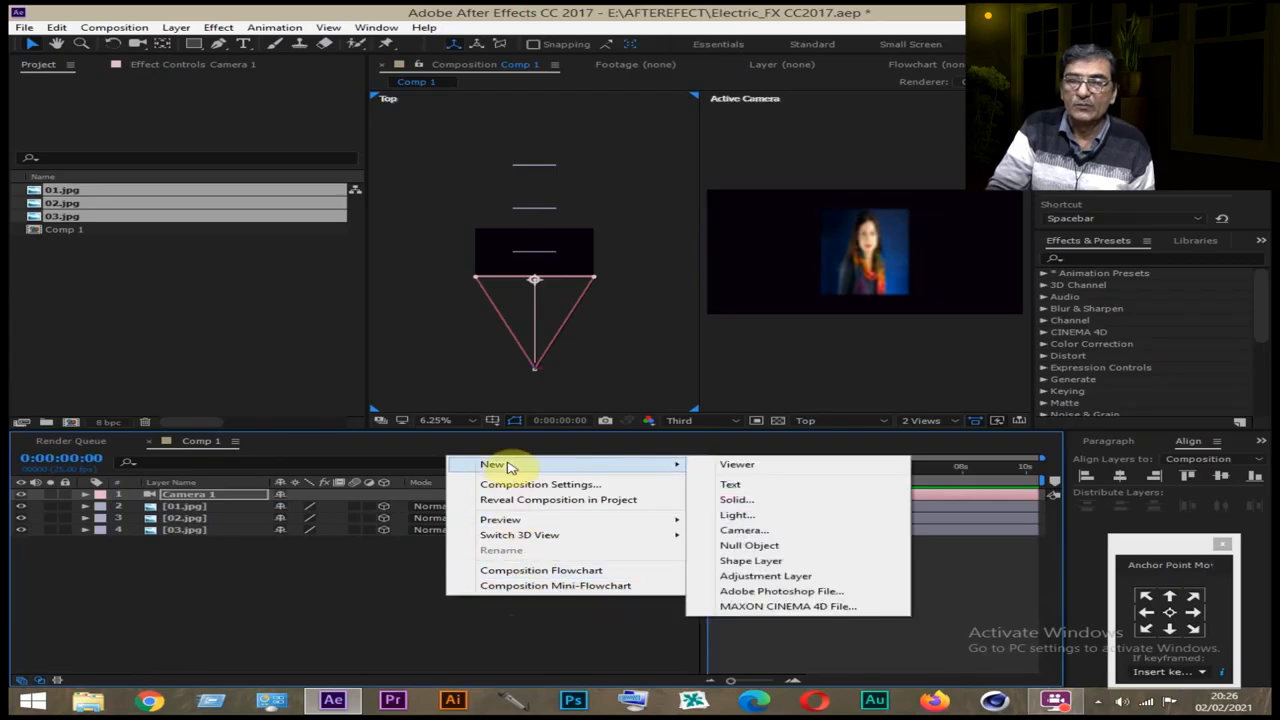
pyautogui.click(741, 545)
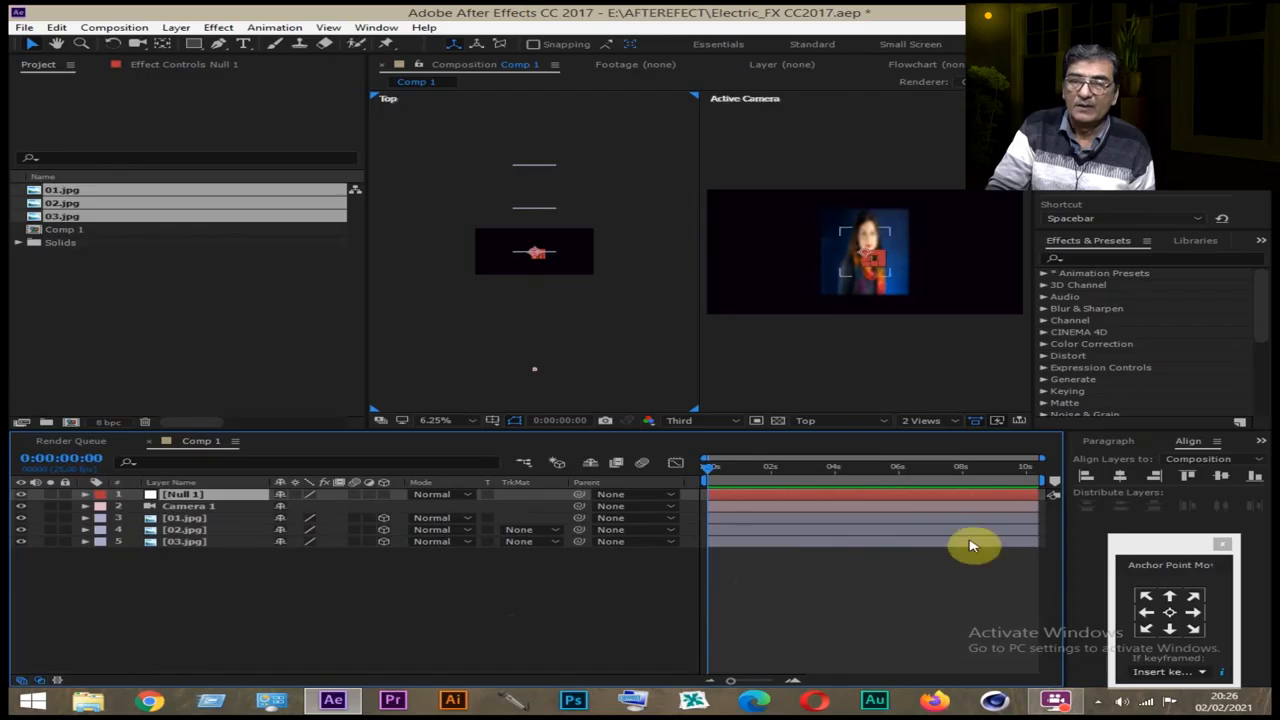
pyautogui.click(1222, 479)
pyautogui.click(1120, 476)
pyautogui.click(1168, 611)
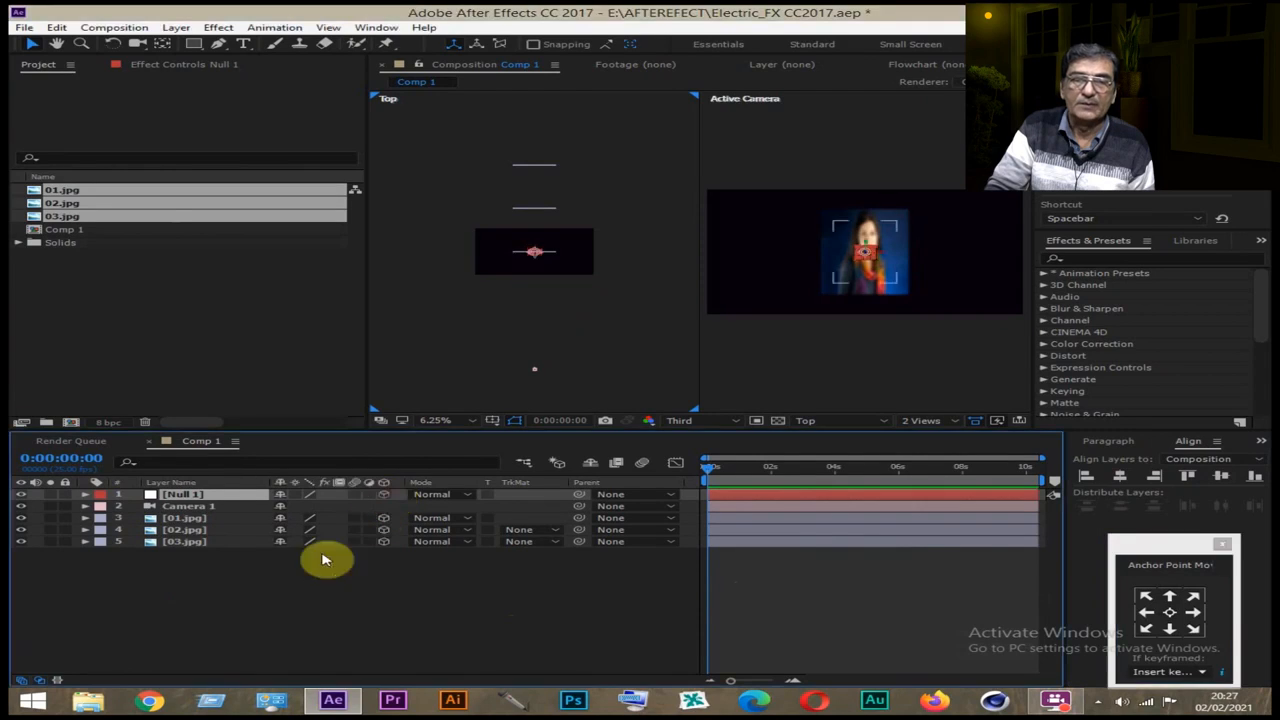
# Place Null 1 below Camera 1 in the layer order and parent 01.jpg, 02.jpg and 03.jpg to it
pyautogui.moveTo(190, 497); pyautogui.dragTo(196, 512)
pyautogui.moveTo(189, 563); pyautogui.dragTo(191, 525)
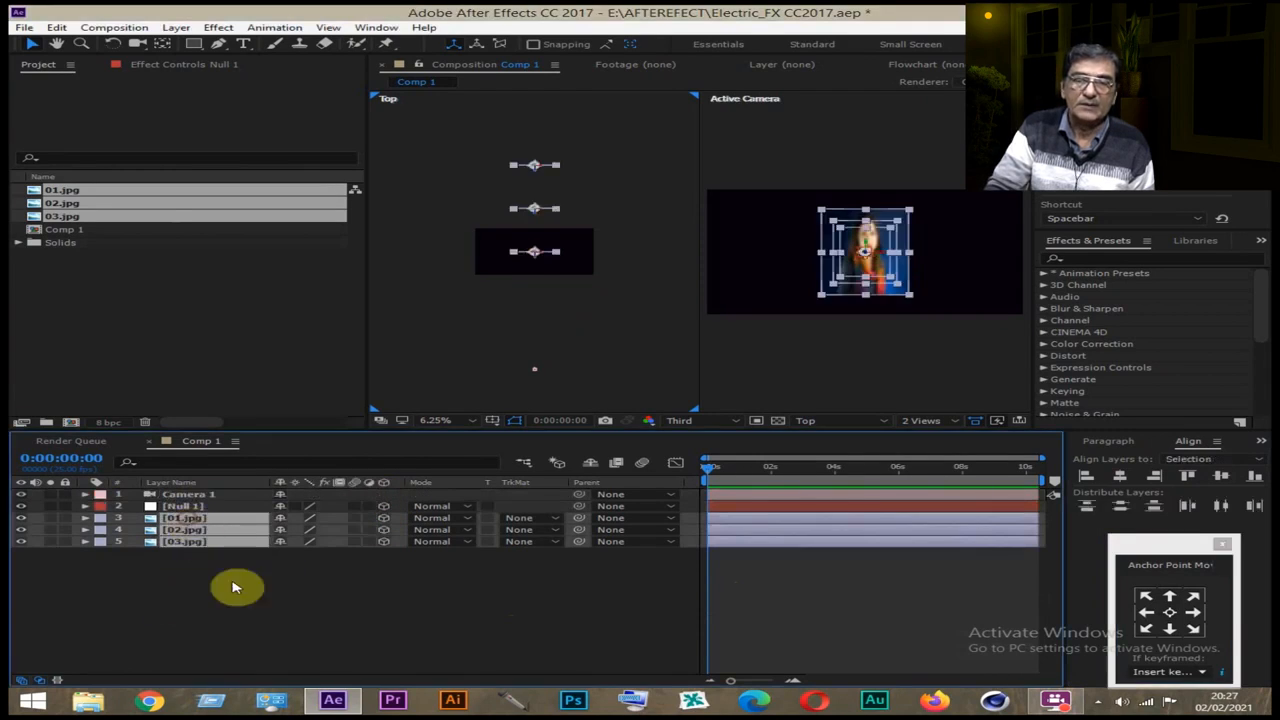
pyautogui.moveTo(578, 525); pyautogui.dragTo(188, 512)
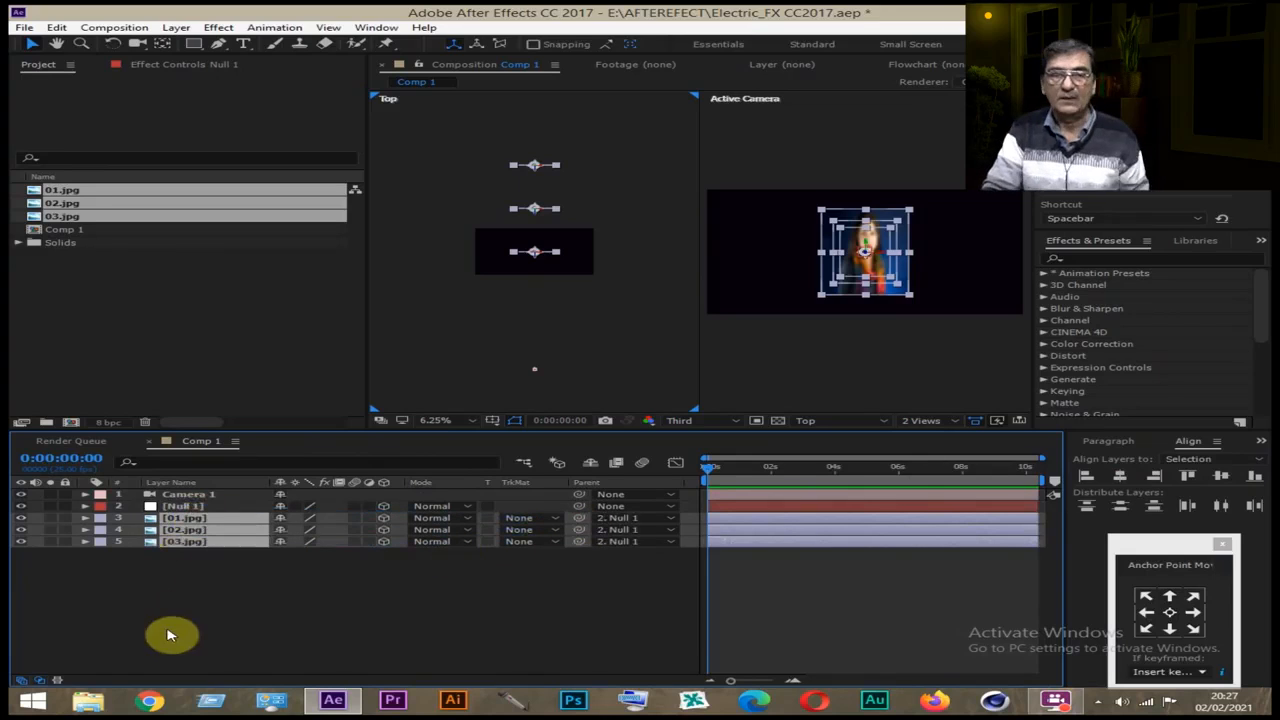
pyautogui.click(188, 508)
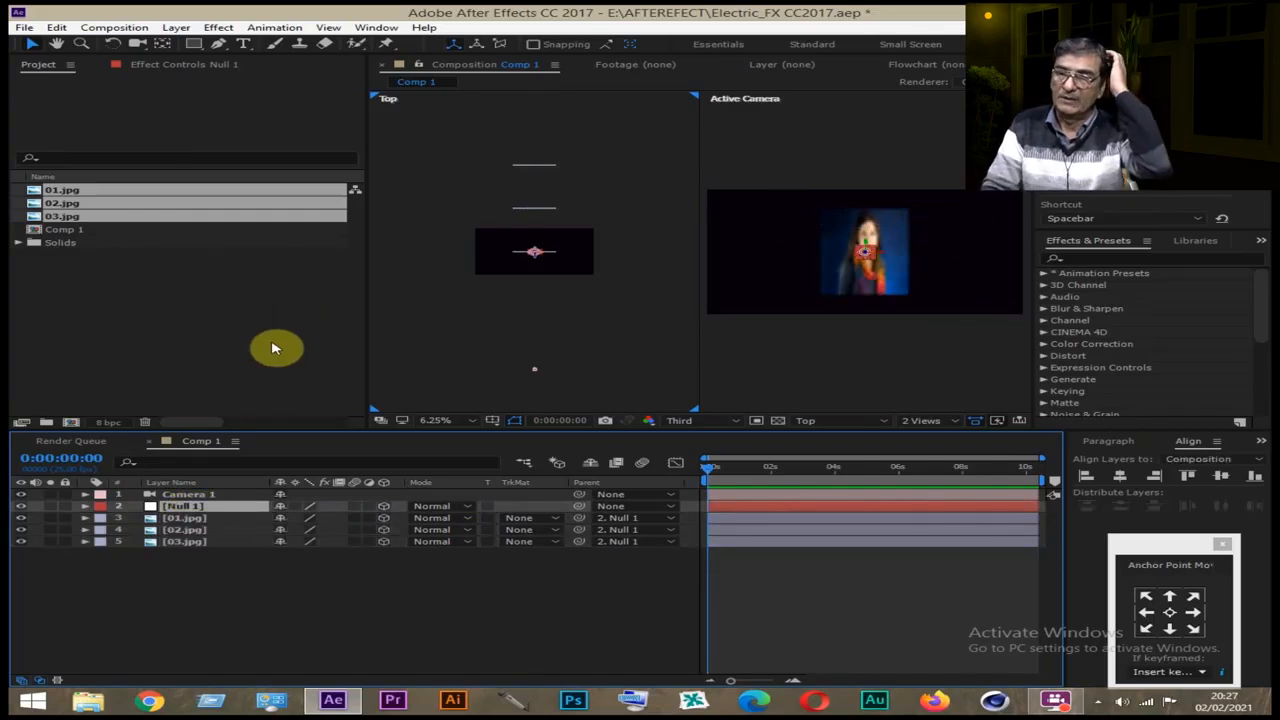
# Move Camera 1 sideways to the right in the Top view so it looks at the photos from an angle
pyautogui.click(598, 336)
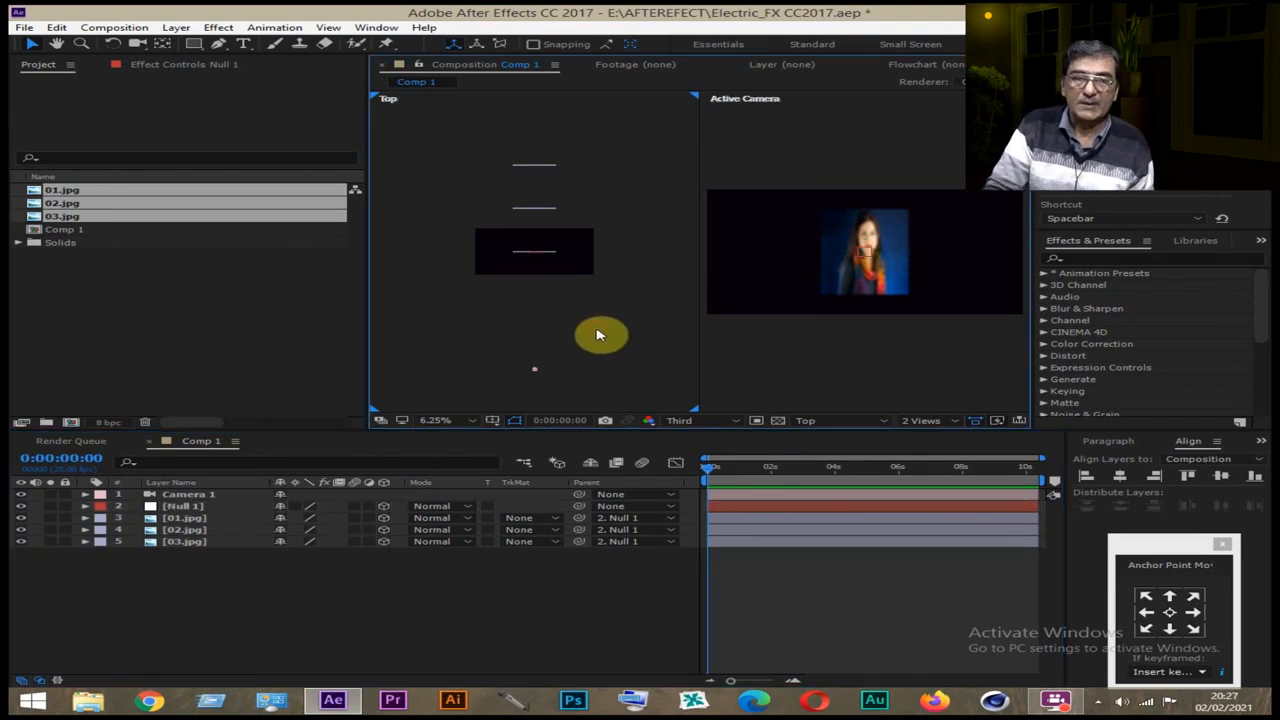
pyautogui.click(198, 498)
pyautogui.click(565, 385)
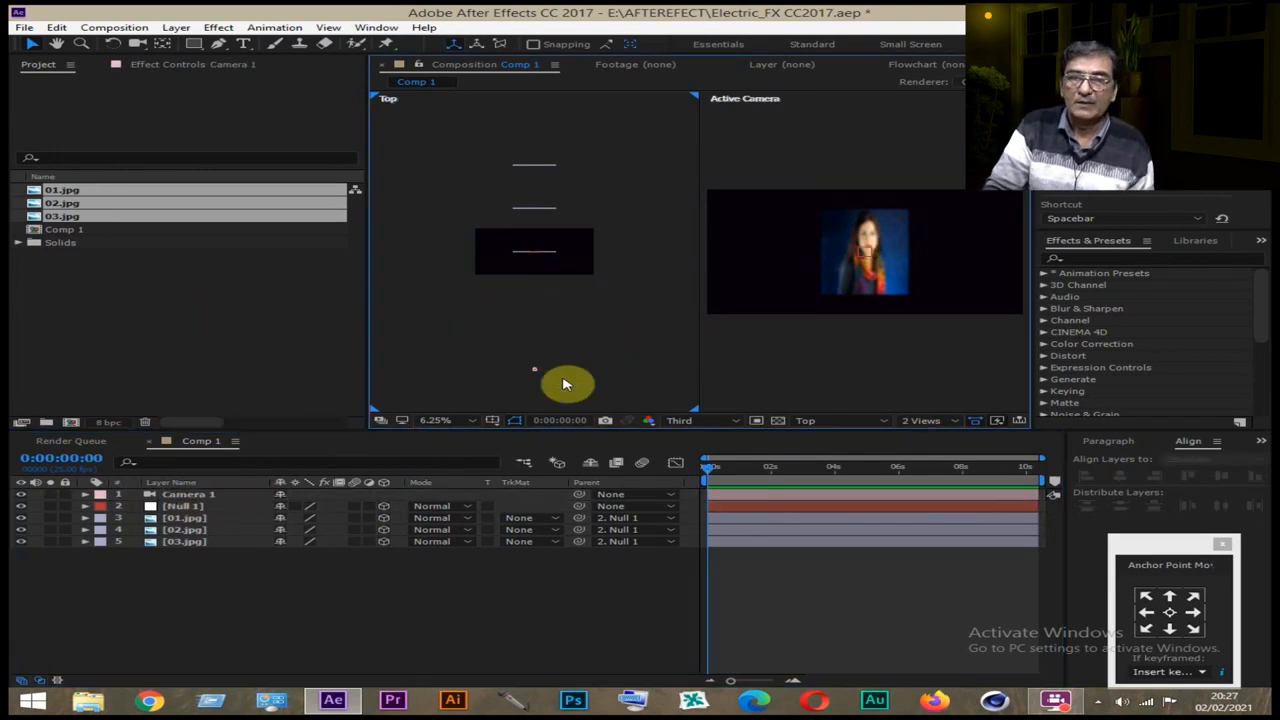
pyautogui.moveTo(534, 372); pyautogui.dragTo(597, 360)
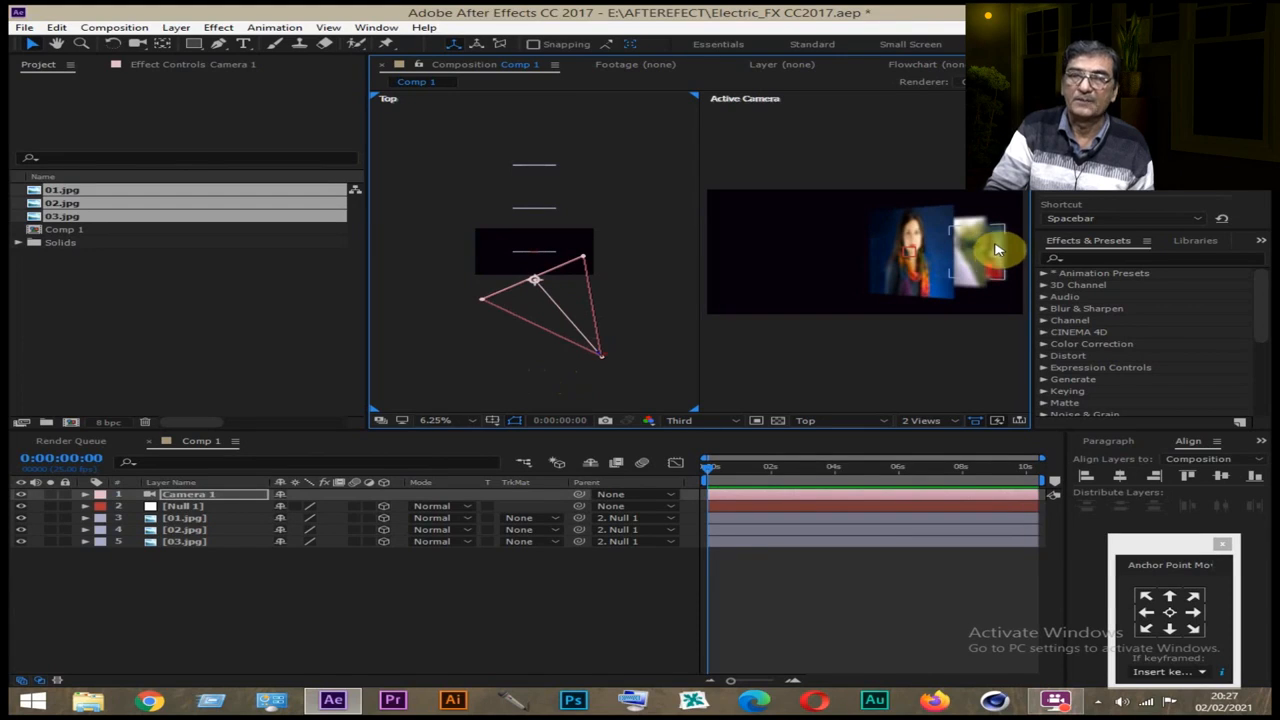
# Keyframe Null 1's position at 0:00:00:00 and set its Z position to -534 at 0:00:02:00
pyautogui.click(183, 518)
pyautogui.click(183, 509)
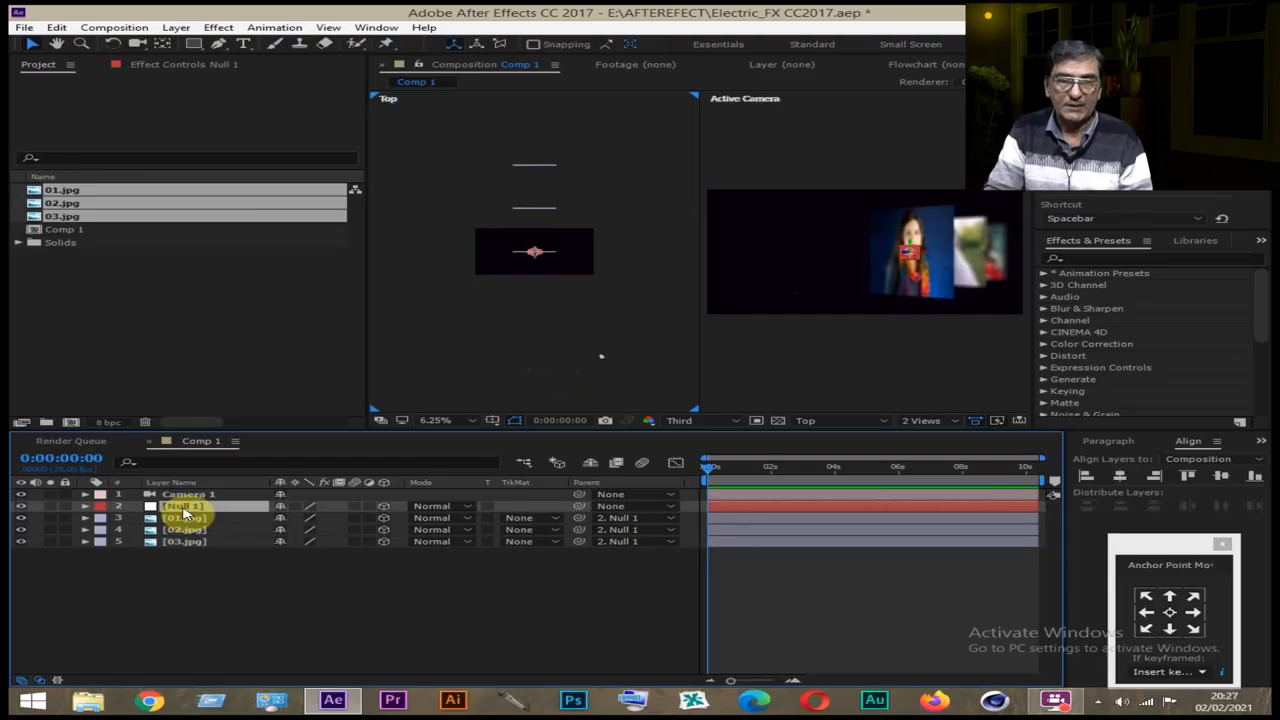
pyautogui.press('p')
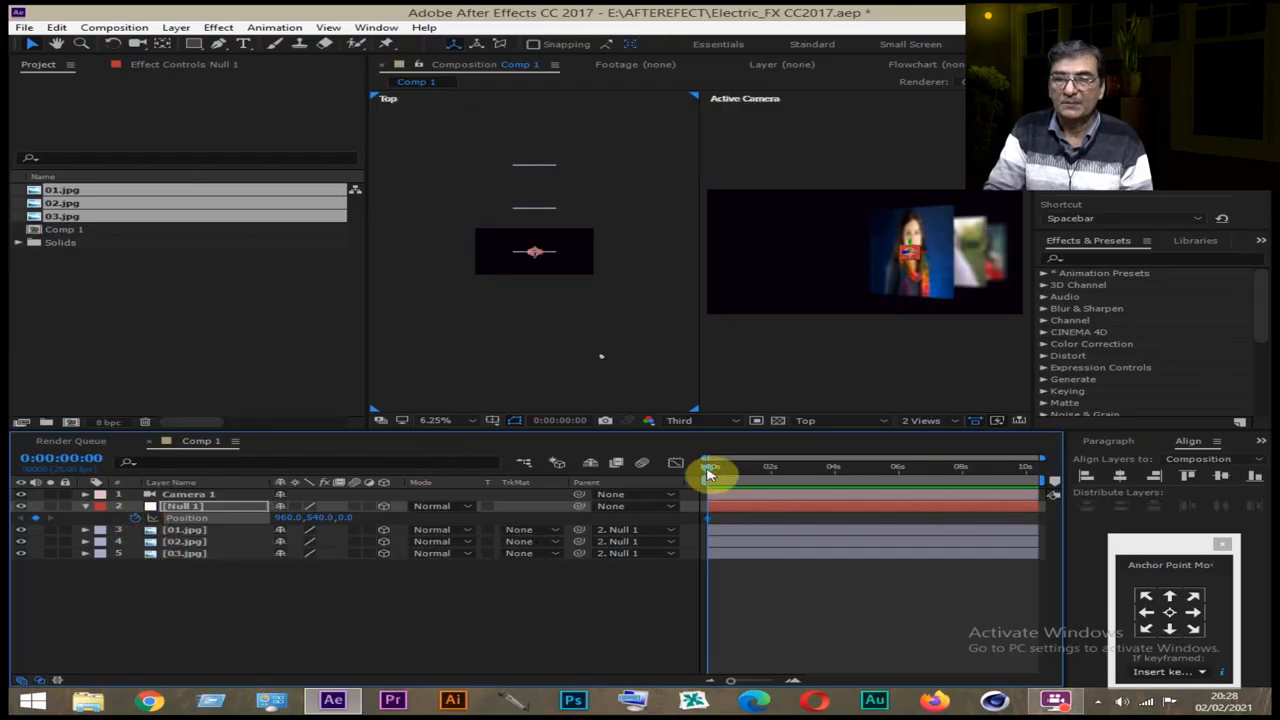
pyautogui.moveTo(707, 474); pyautogui.dragTo(765, 474)
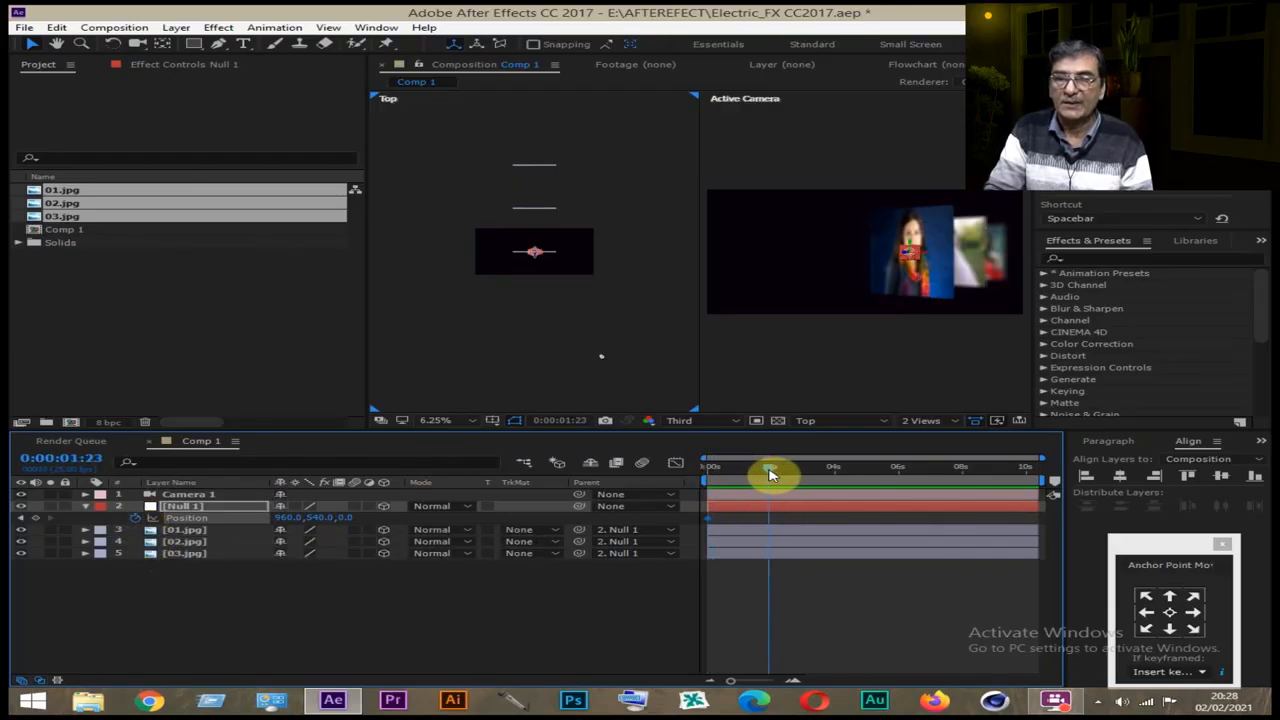
pyautogui.moveTo(350, 520); pyautogui.dragTo(135, 518)
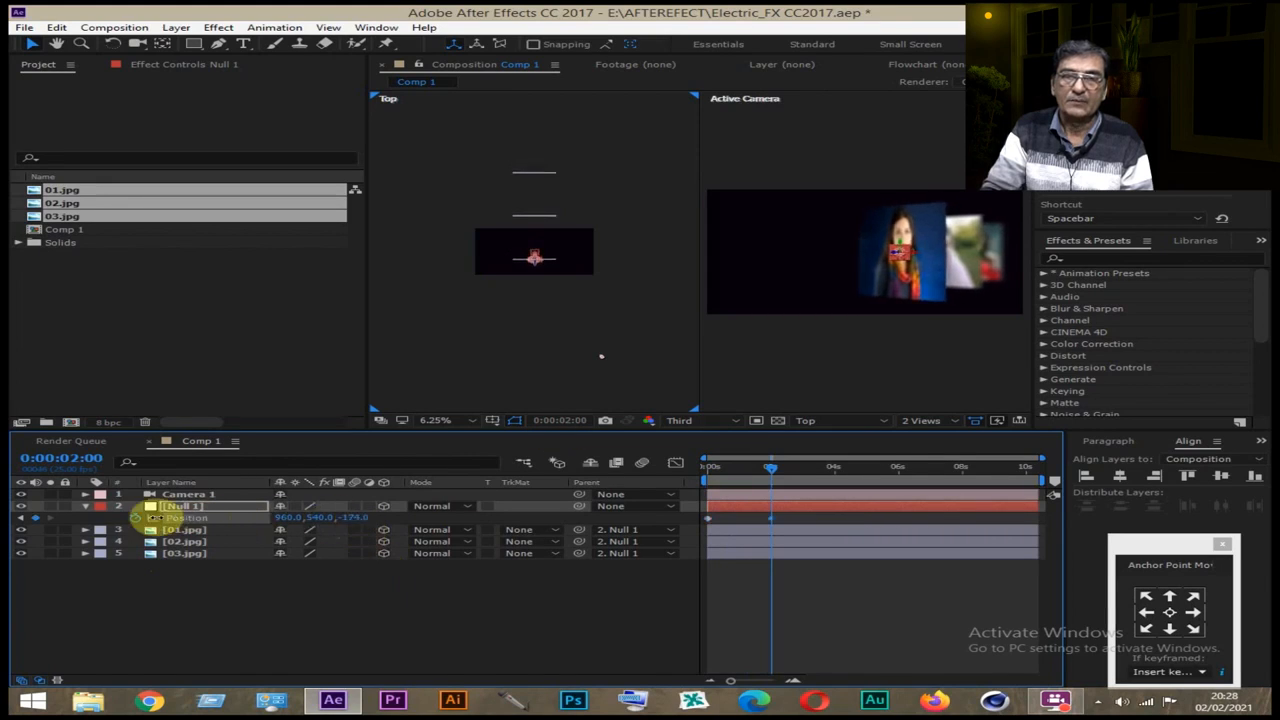
pyautogui.moveTo(354, 517); pyautogui.dragTo(109, 521)
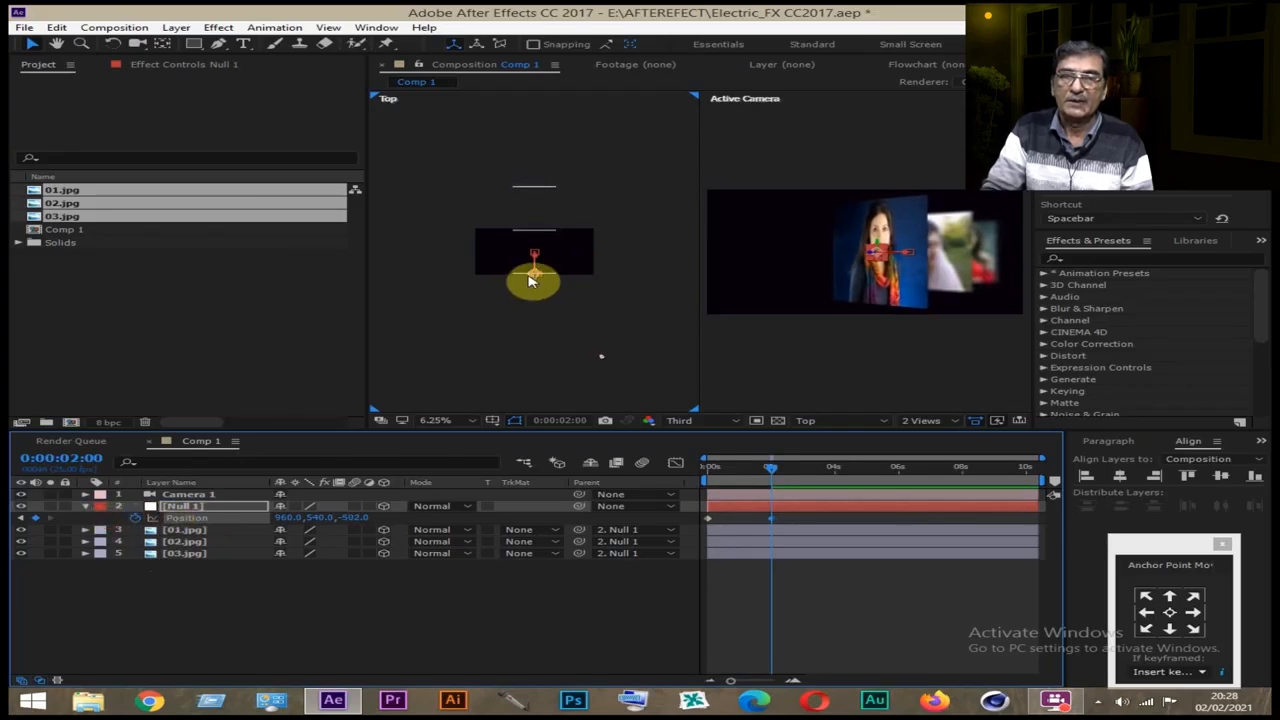
pyautogui.click(207, 497)
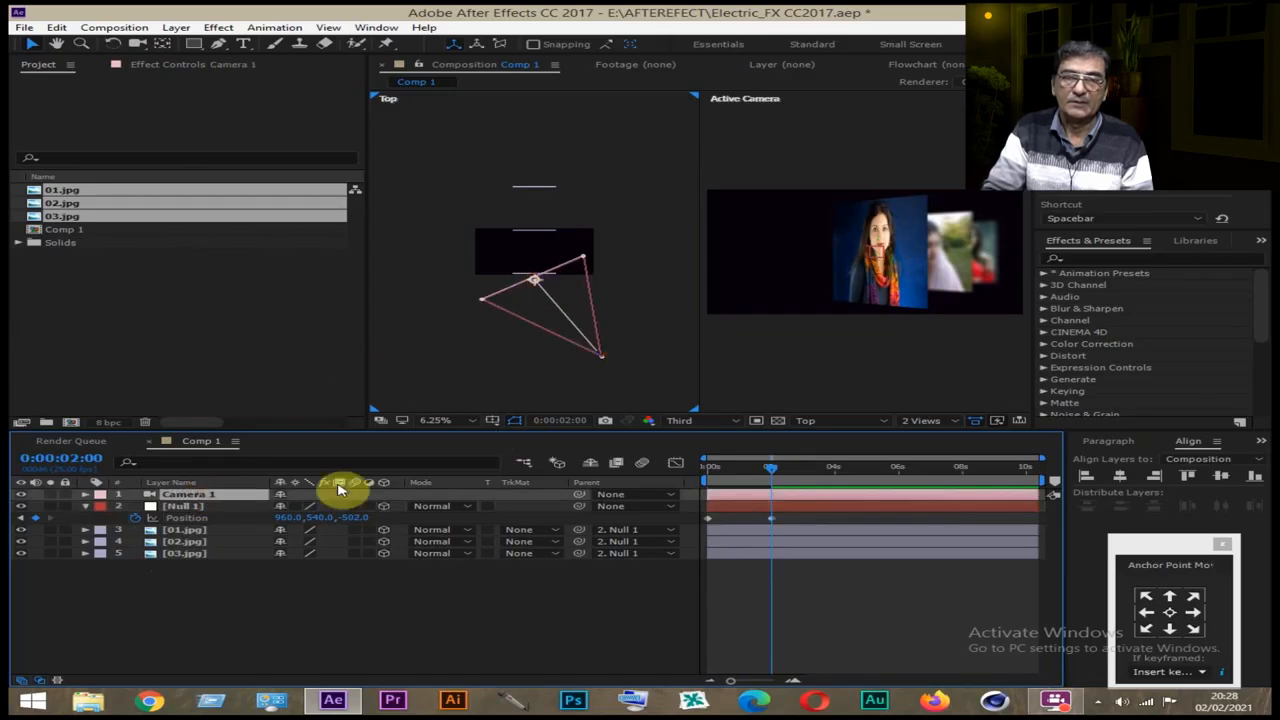
pyautogui.moveTo(351, 517); pyautogui.dragTo(329, 520)
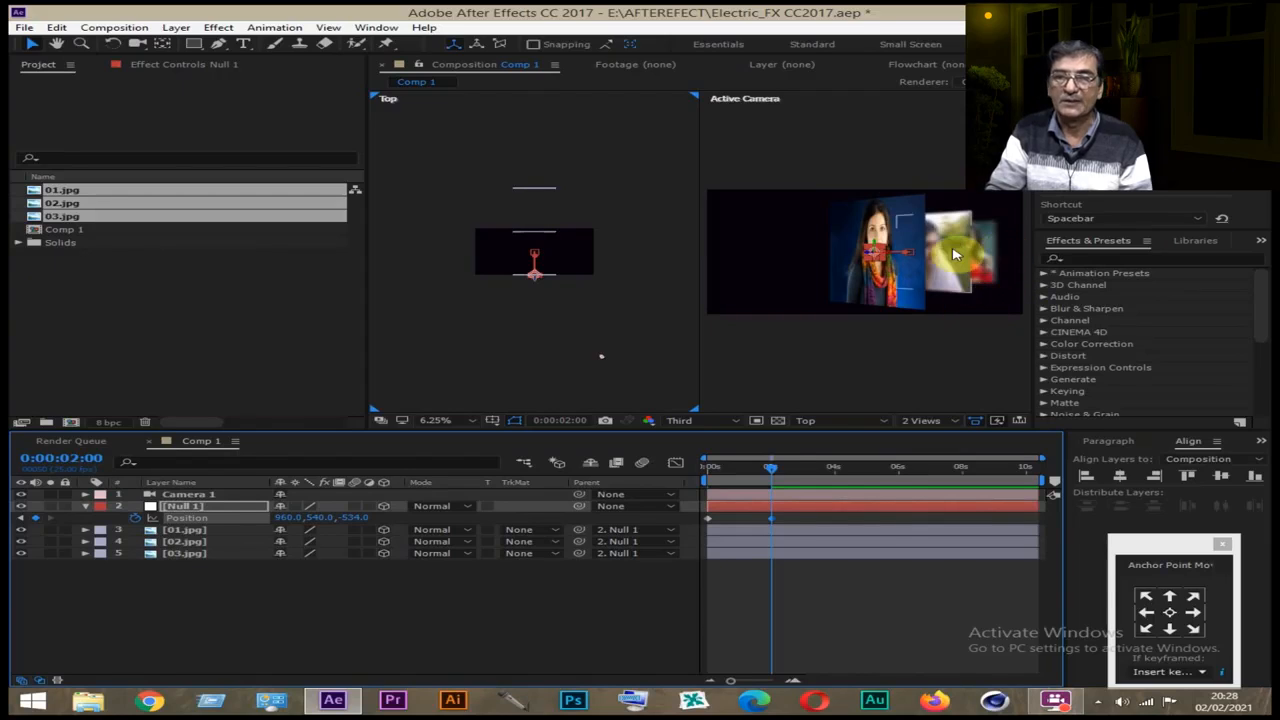
# Hold Null 1's position with a keyframe at 0:00:02:24 and set its Z position to -1521 at 0:00:05:03
pyautogui.moveTo(771, 468); pyautogui.dragTo(797, 474)
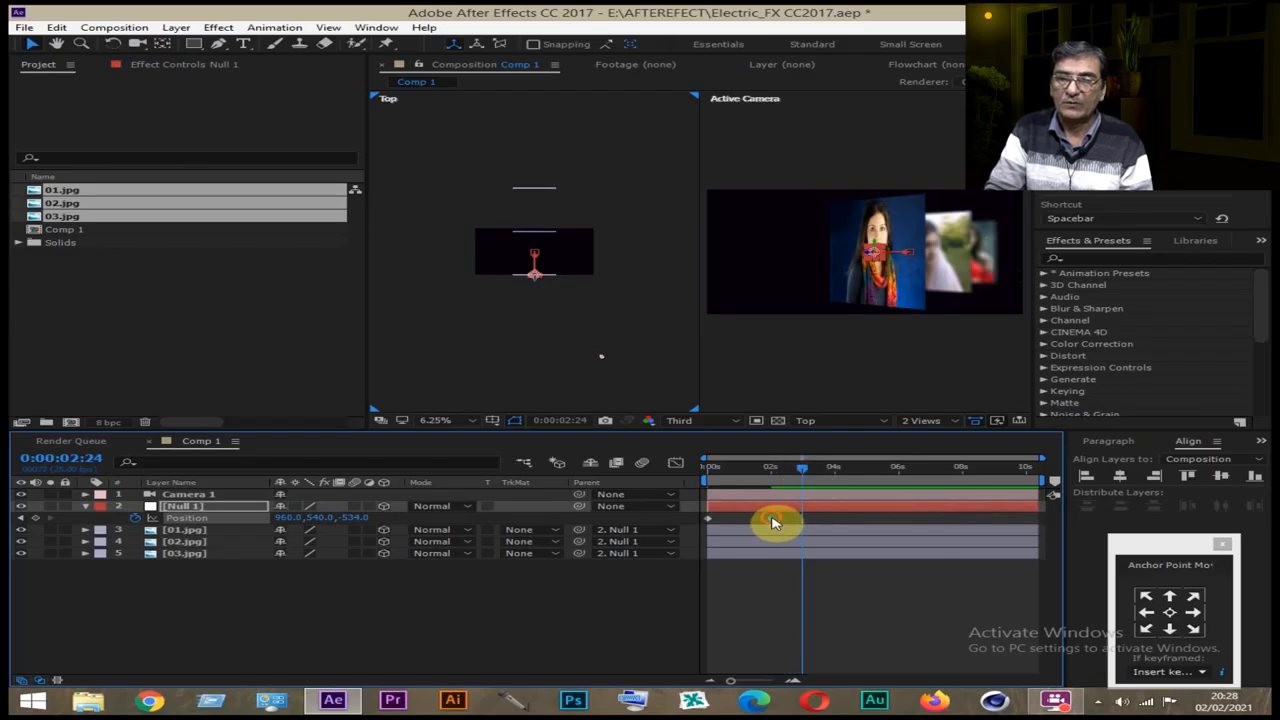
pyautogui.moveTo(772, 521)
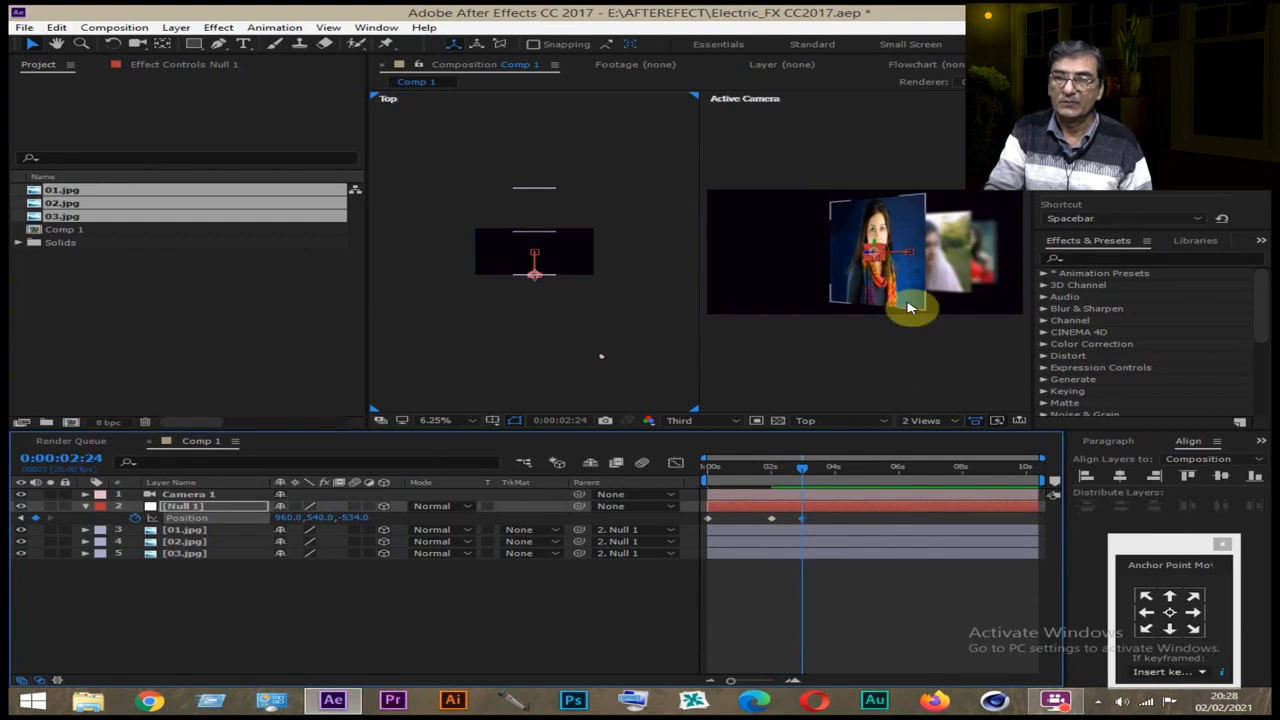
pyautogui.moveTo(806, 472); pyautogui.dragTo(874, 463)
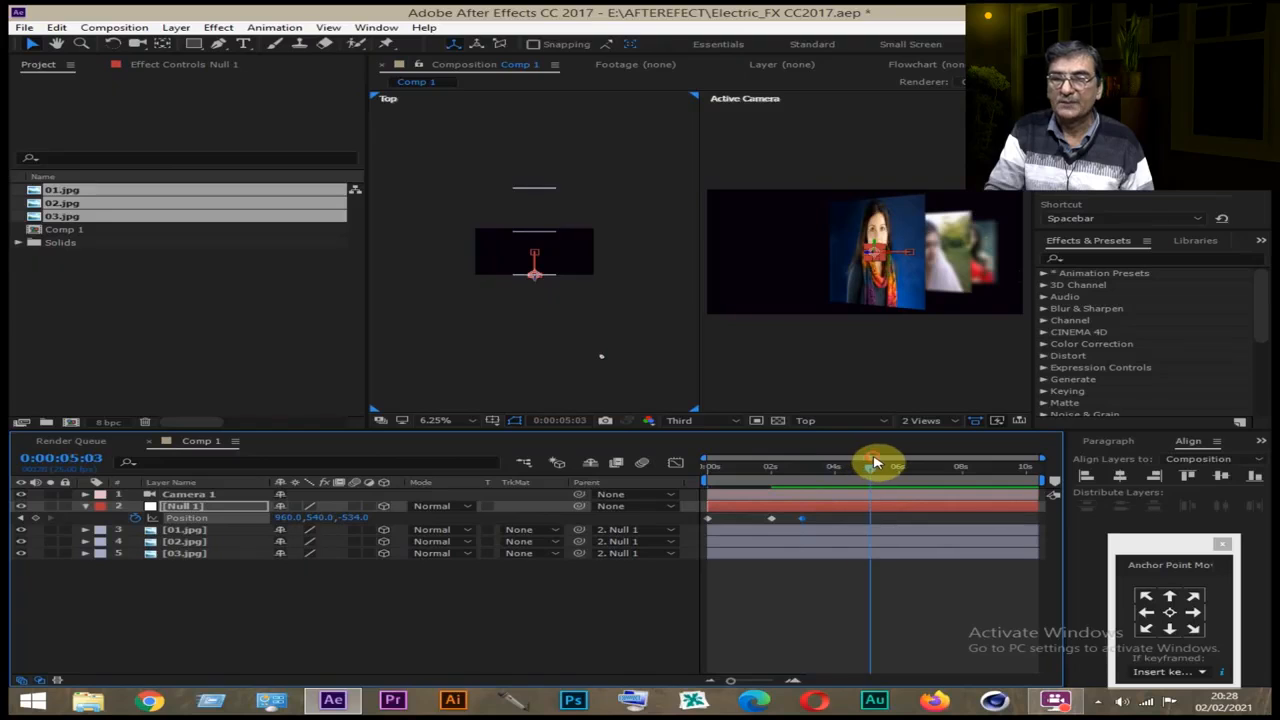
pyautogui.moveTo(358, 517); pyautogui.dragTo(168, 515)
pyautogui.moveTo(358, 517); pyautogui.dragTo(110, 514)
pyautogui.moveTo(358, 517); pyautogui.dragTo(120, 515)
pyautogui.moveTo(358, 517); pyautogui.dragTo(266, 517)
pyautogui.press('.')
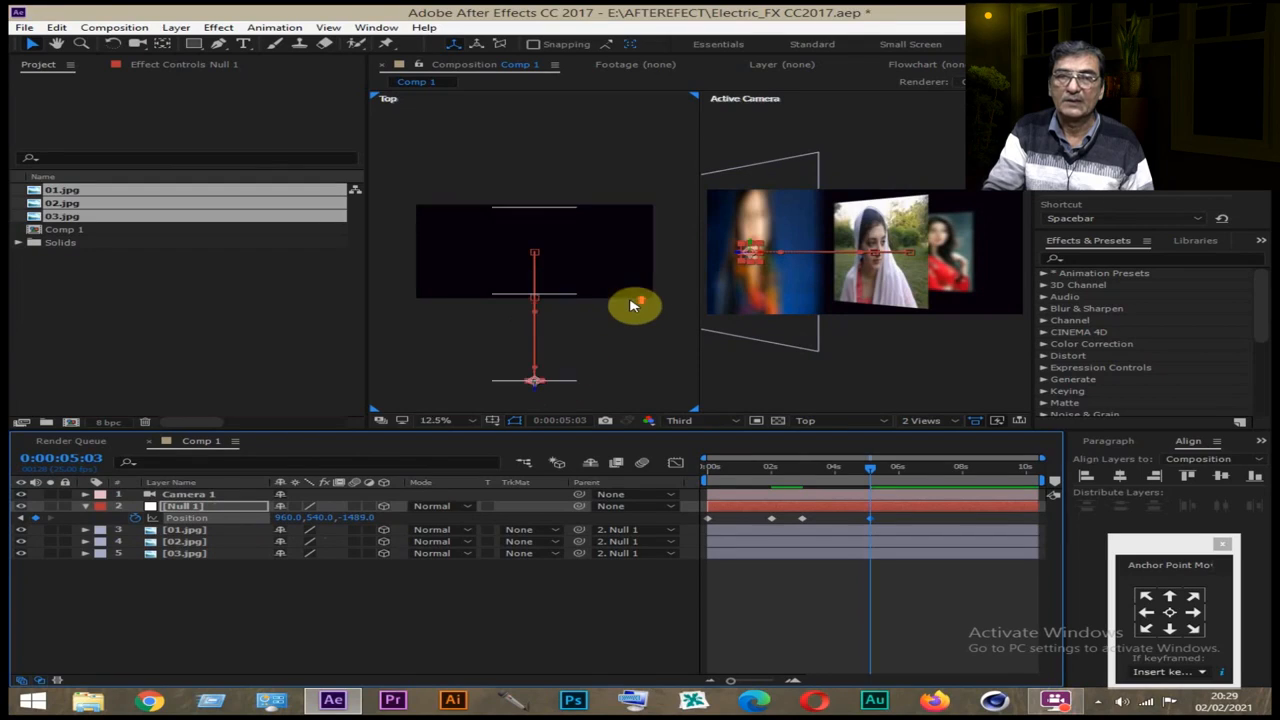
pyautogui.moveTo(352, 516); pyautogui.dragTo(323, 514)
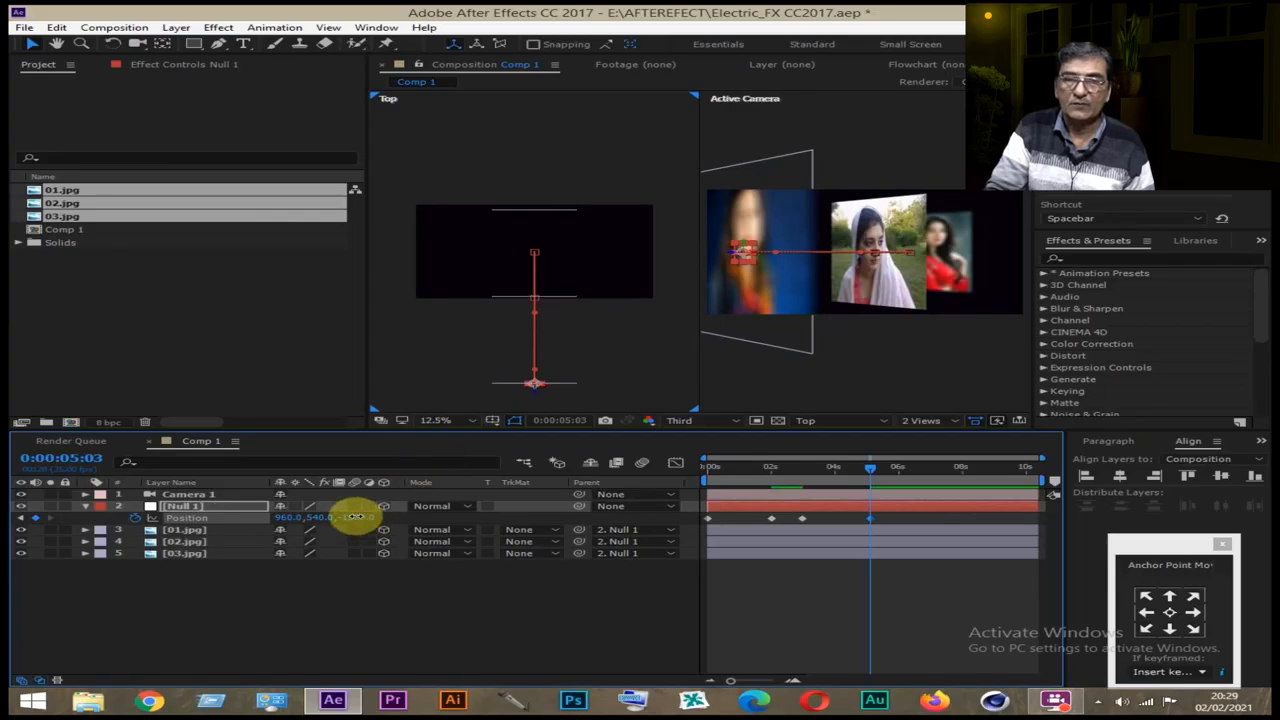
pyautogui.moveTo(356, 516); pyautogui.dragTo(354, 516)
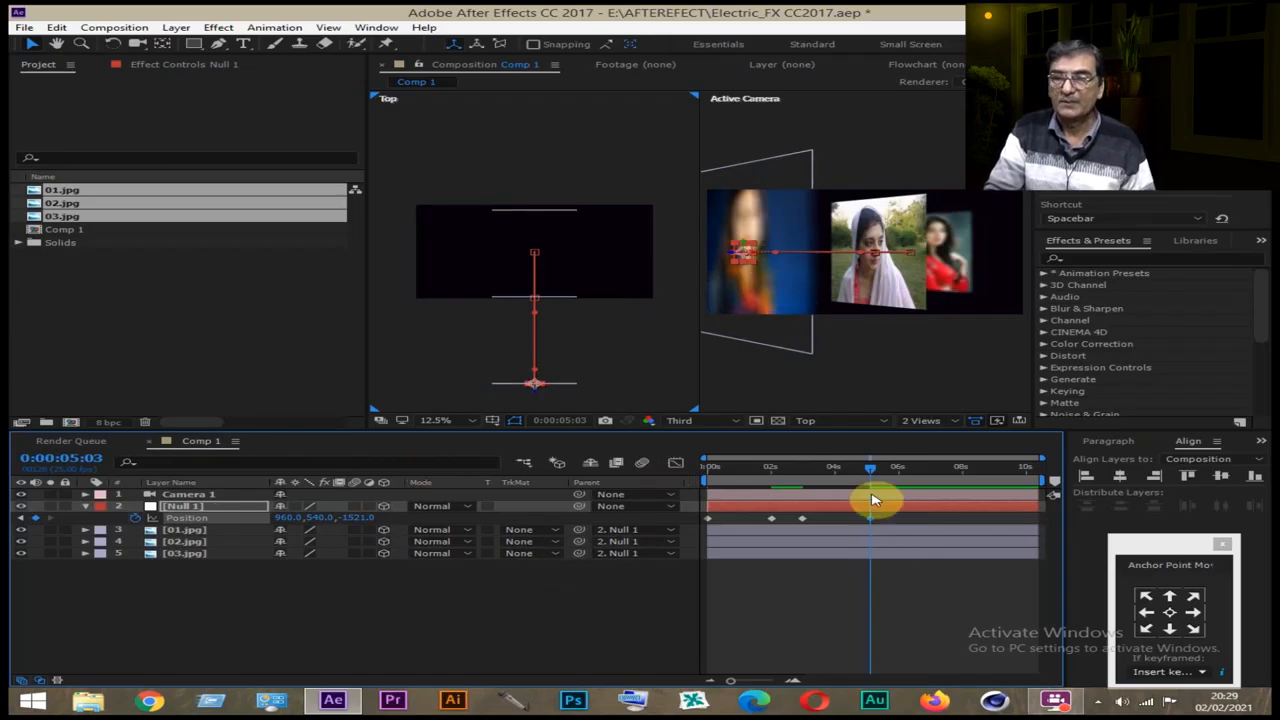
# Hold Null 1's position with a keyframe at 0:00:06:05 and set its Z position to -2525 at 0:00:08:06
pyautogui.moveTo(870, 473); pyautogui.dragTo(905, 473)
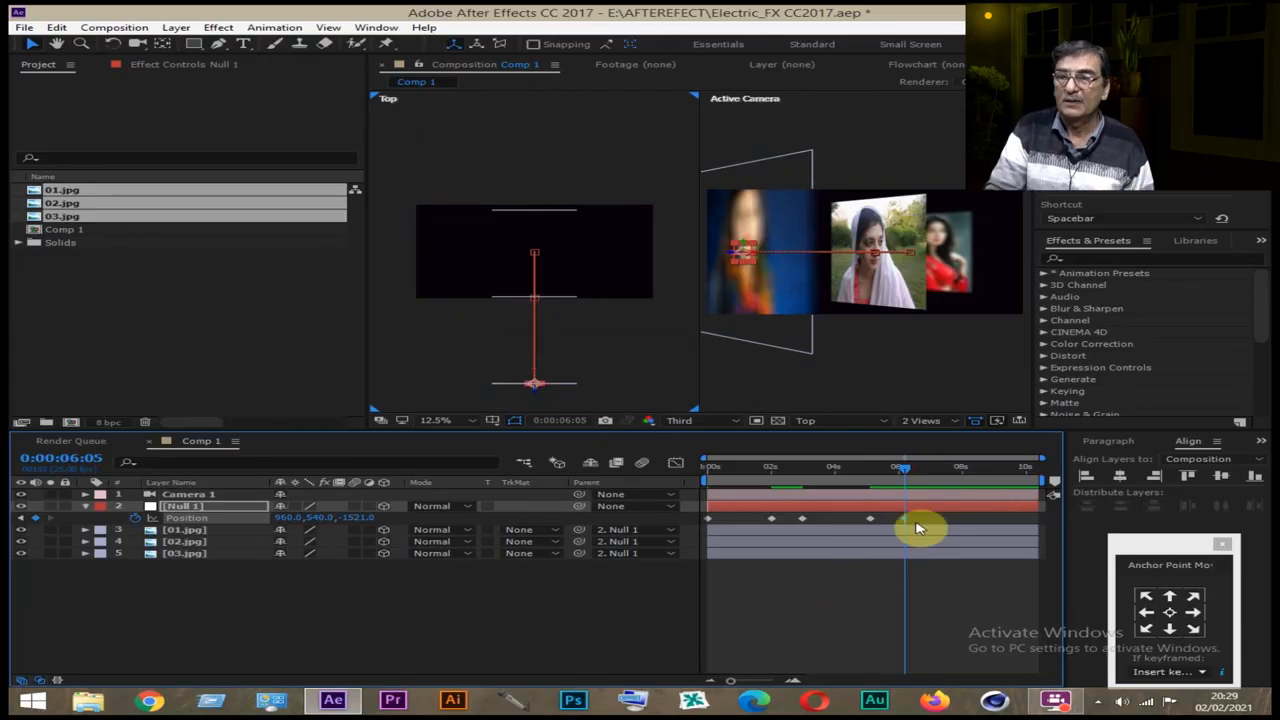
pyautogui.moveTo(912, 471); pyautogui.dragTo(967, 468)
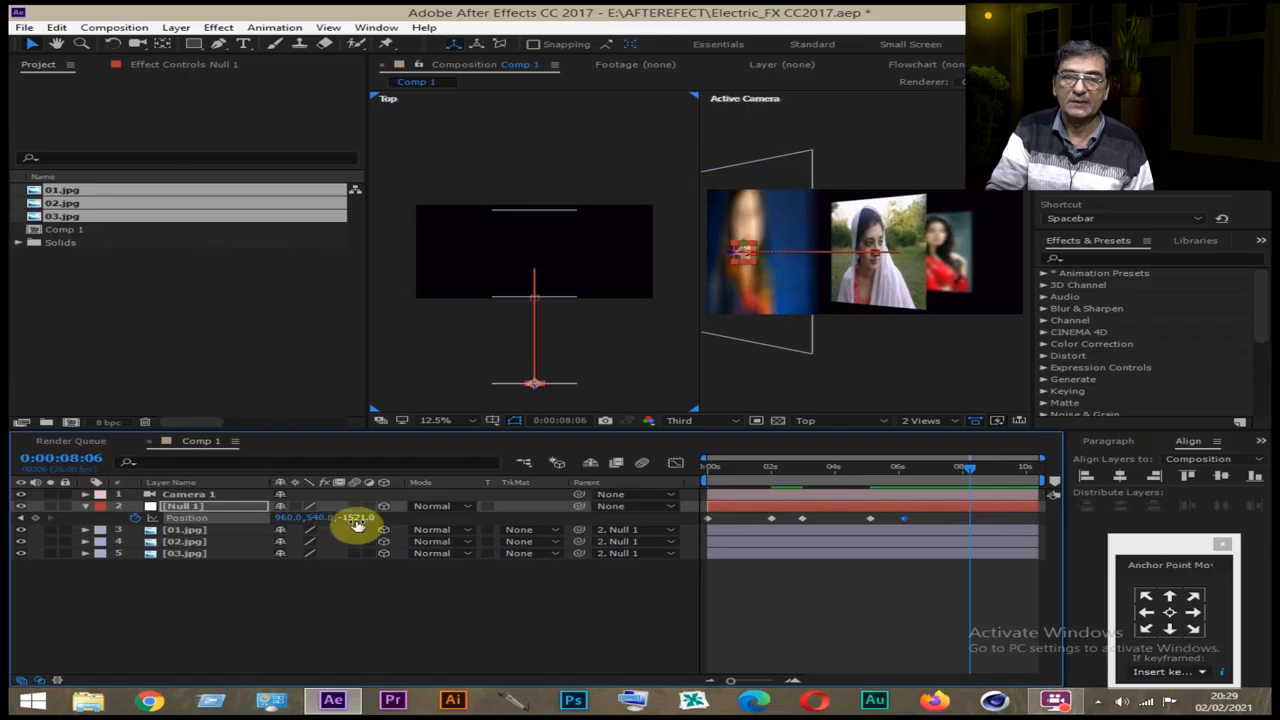
pyautogui.moveTo(360, 517); pyautogui.dragTo(314, 520)
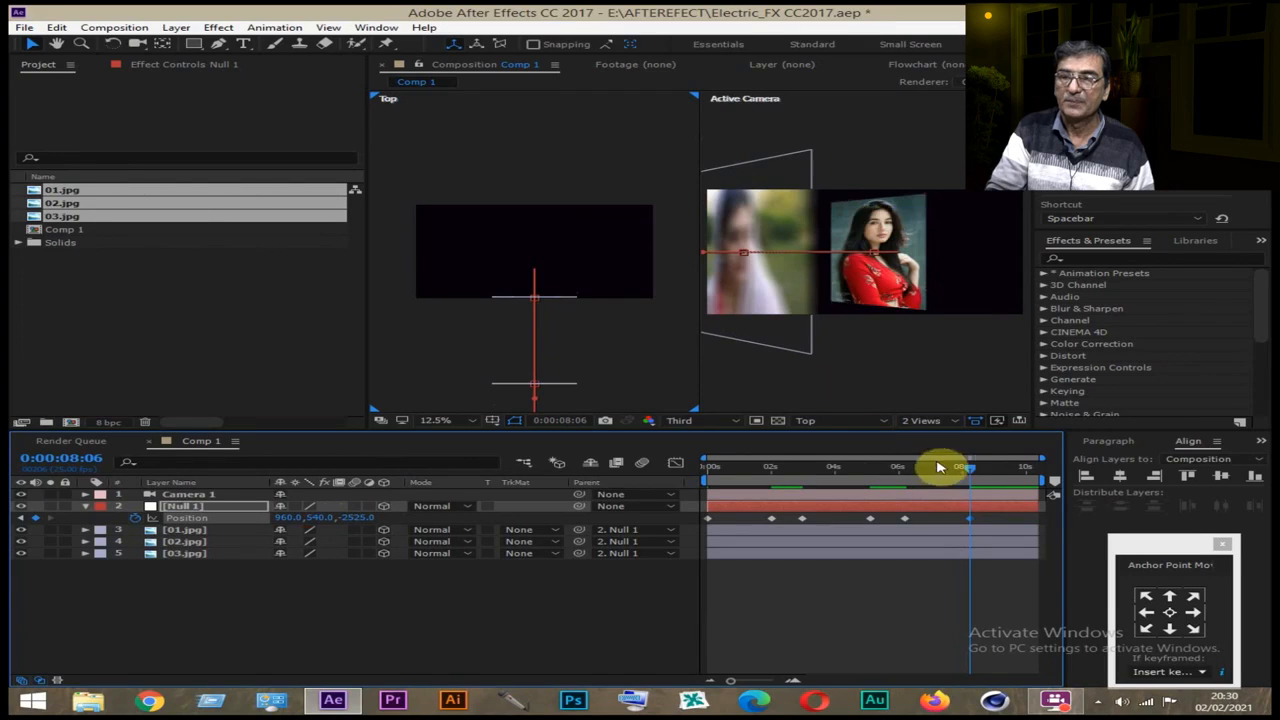
# Hold Null 1's position with a keyframe at 0:00:09:07, set its Z position to -3919 at 0:00:10:09, and Easy Ease all position keyframes
pyautogui.moveTo(980, 468); pyautogui.dragTo(1009, 471)
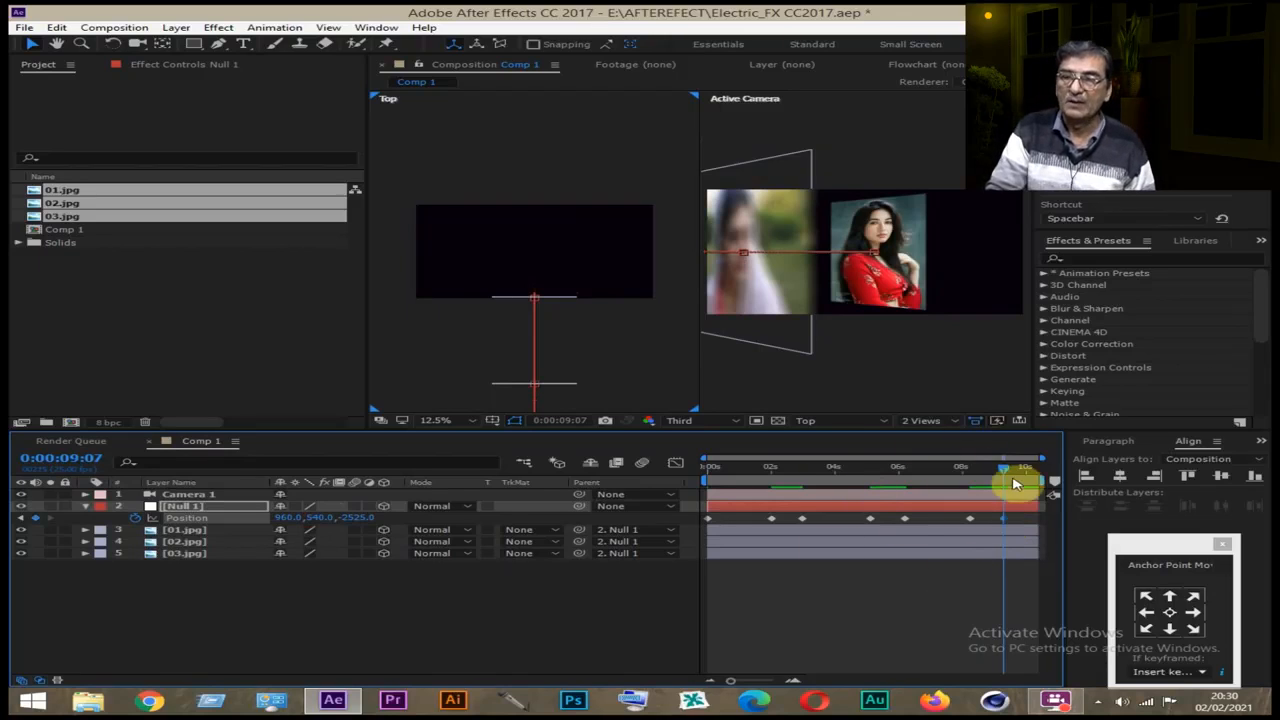
pyautogui.moveTo(1010, 471); pyautogui.dragTo(1045, 469)
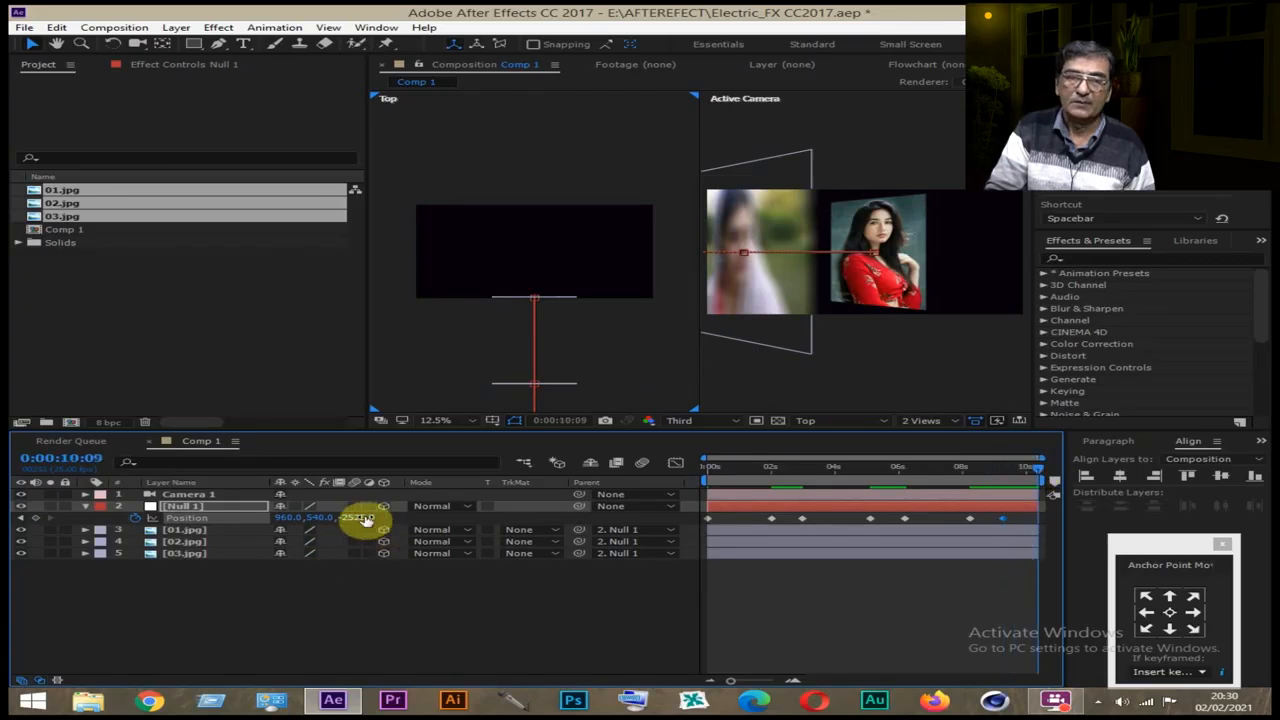
pyautogui.moveTo(360, 516); pyautogui.dragTo(69, 506)
pyautogui.moveTo(355, 519); pyautogui.dragTo(680, 537)
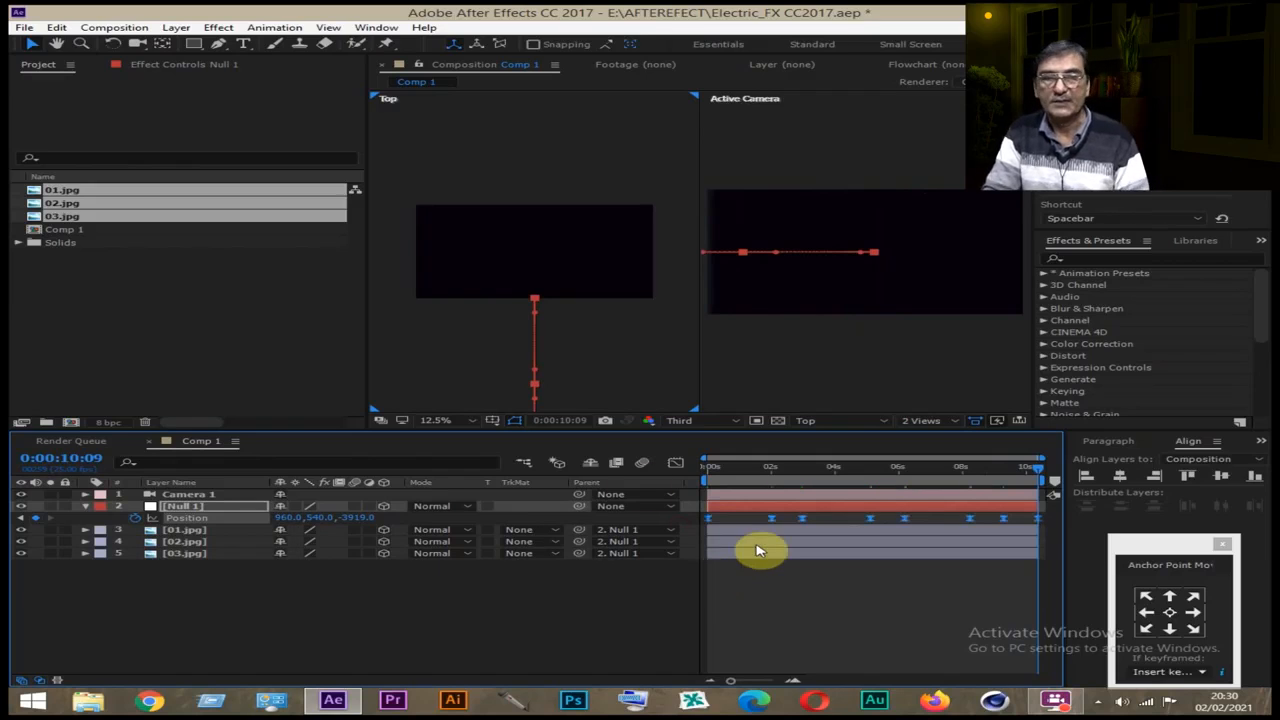
# Deselect Null 1 and switch the composition viewer from two views to a single Active Camera view
pyautogui.click(846, 366)
pyautogui.click(955, 421)
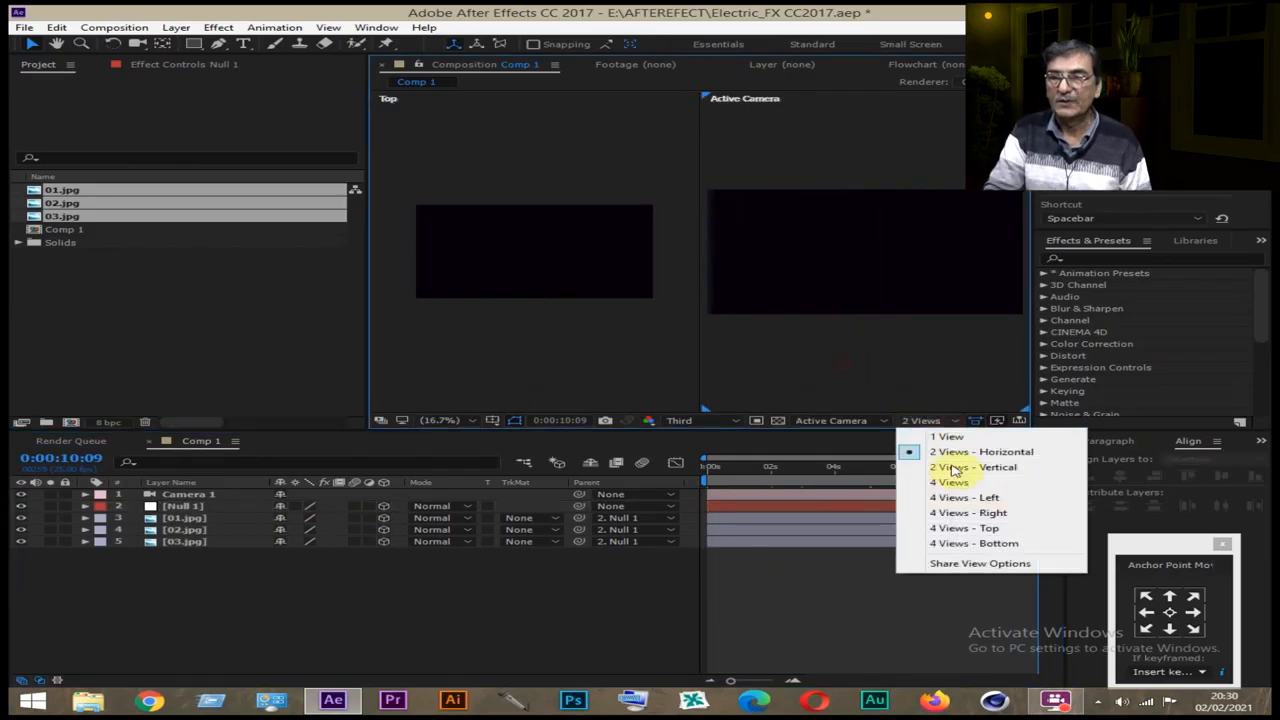
pyautogui.click(529, 599)
# Preview the animation from the start, pausing at each hold to check the focus on the front photo and the blur on the others
pyautogui.press('Home')
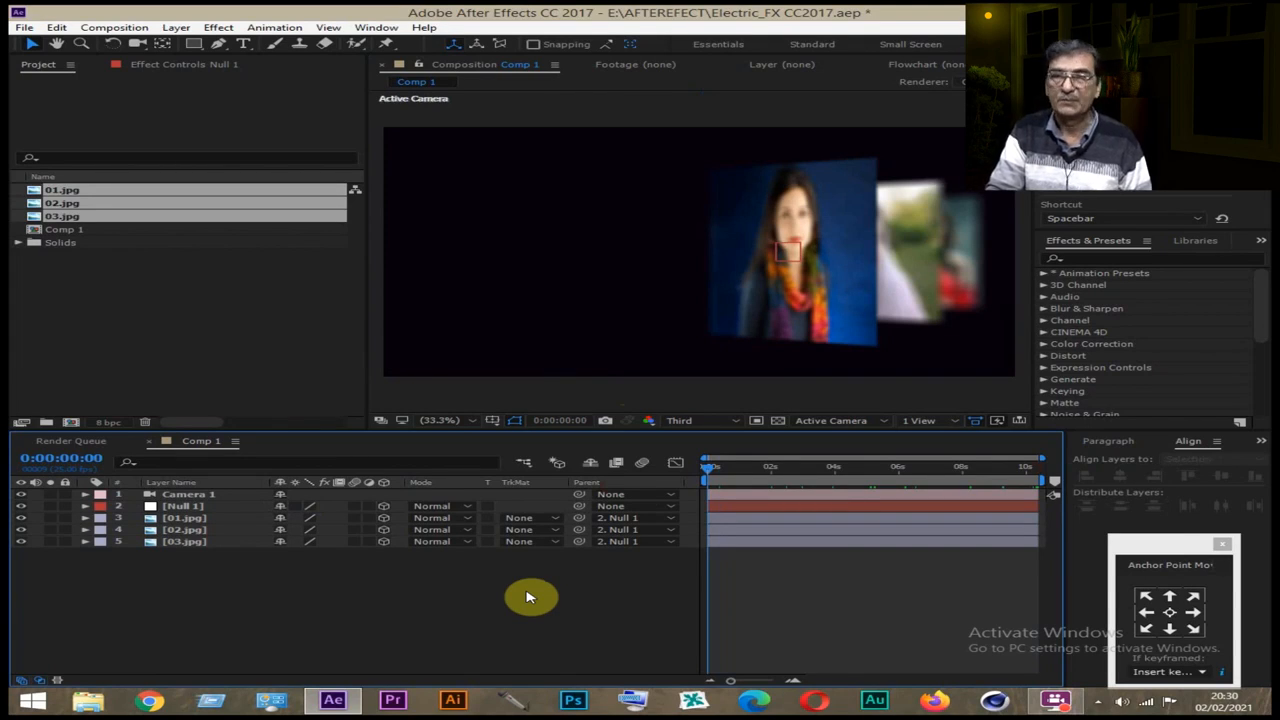
pyautogui.press('space')
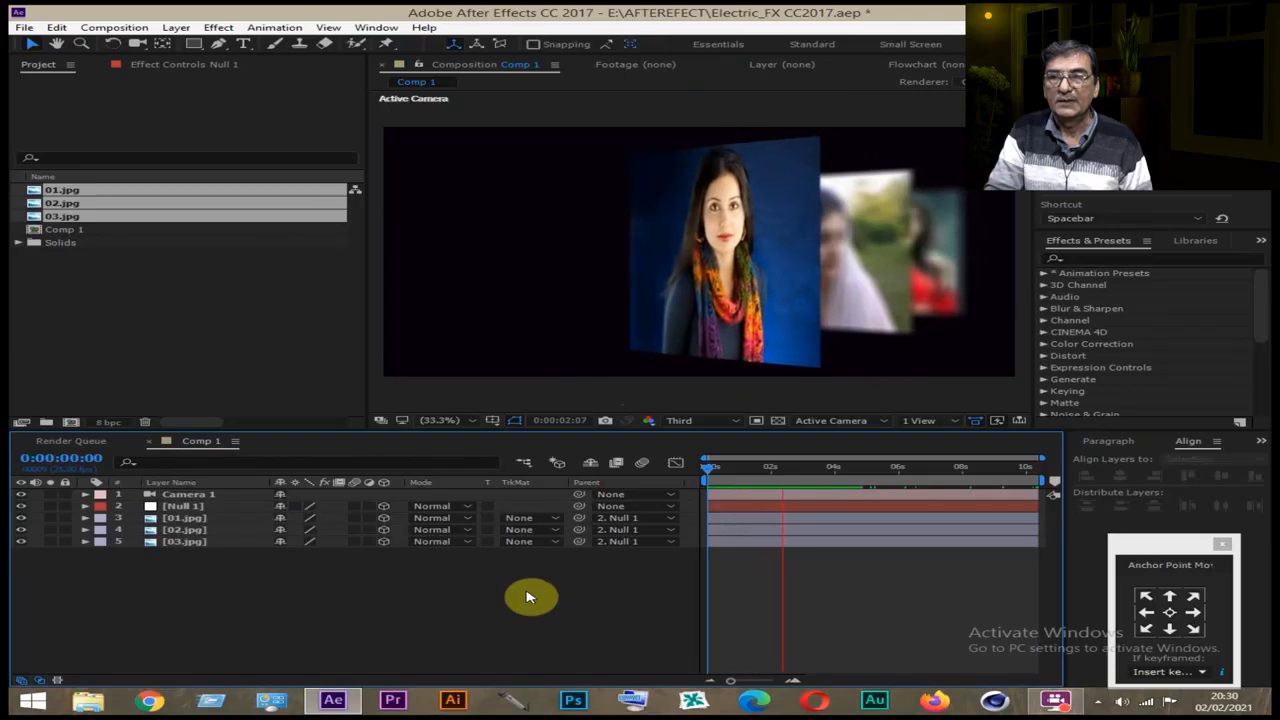
pyautogui.press('space')
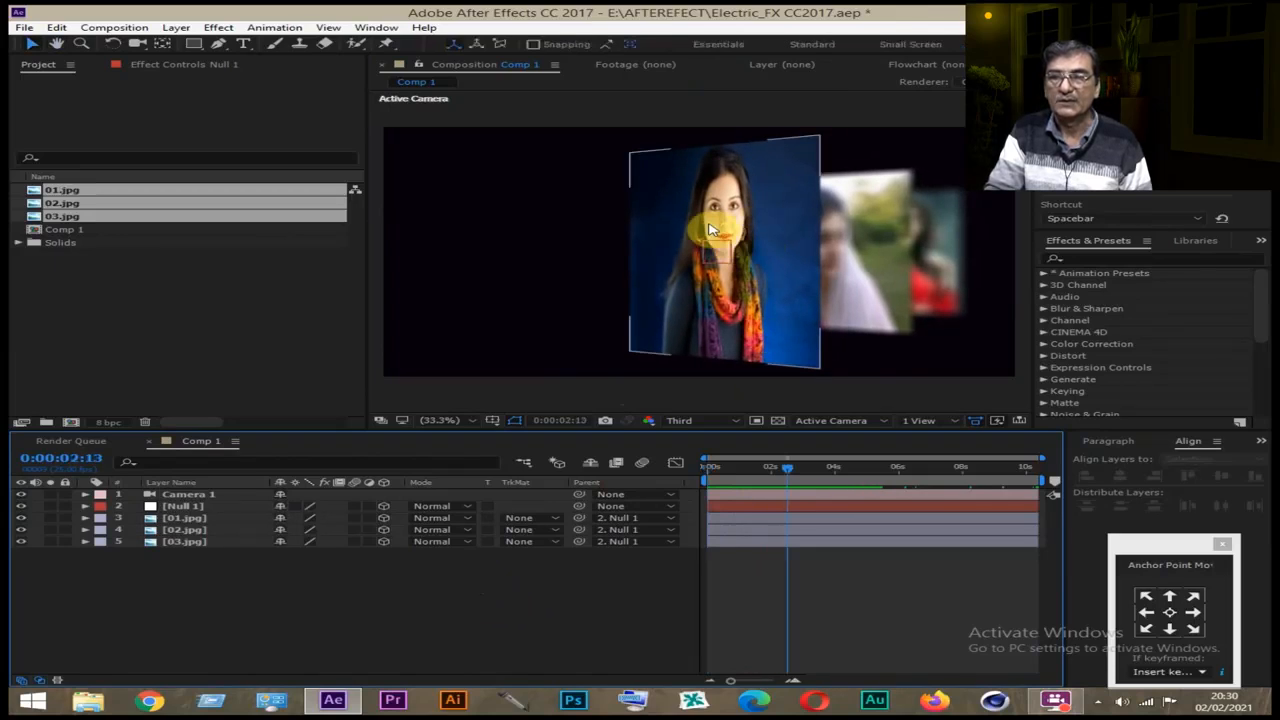
pyautogui.click(852, 286)
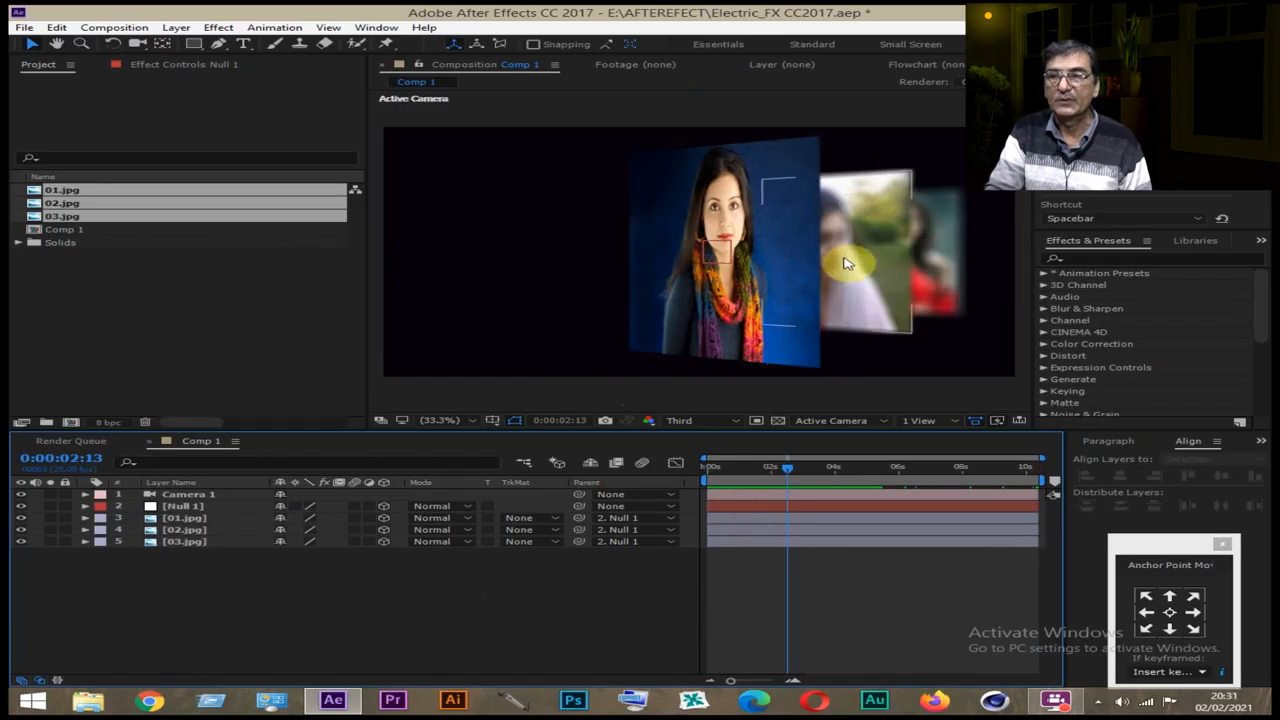
pyautogui.click(752, 316)
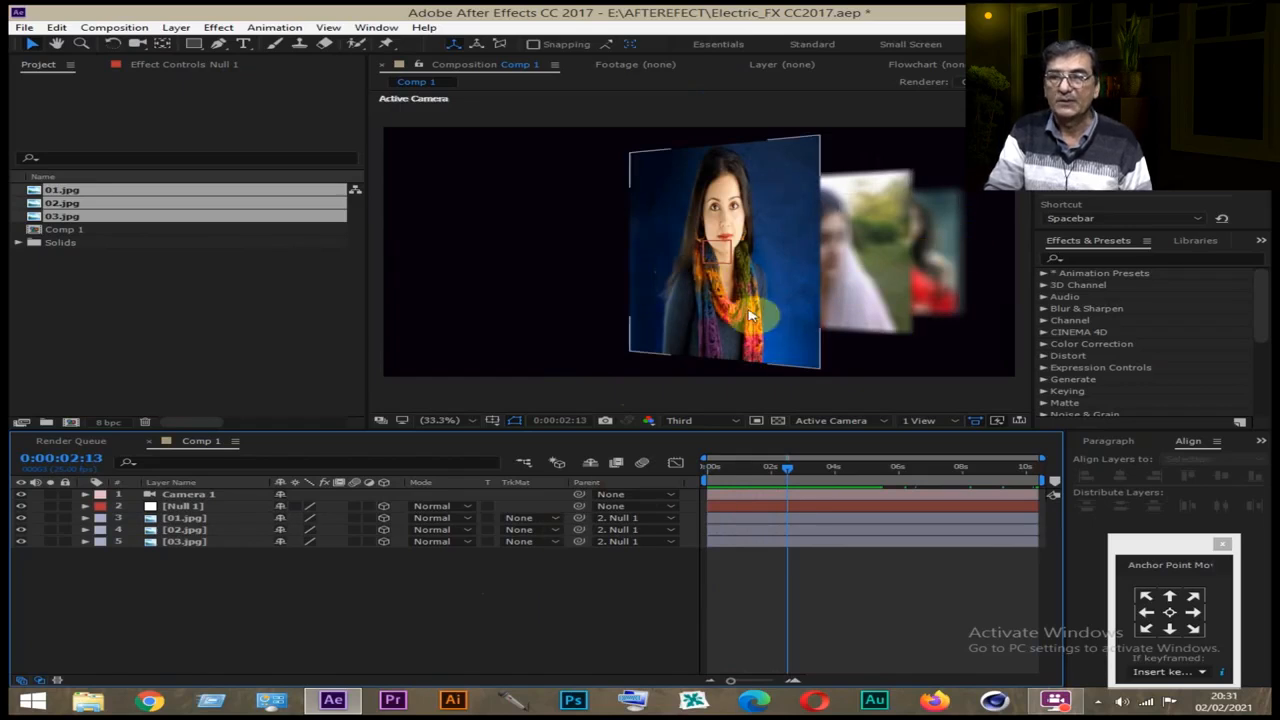
pyautogui.click(881, 256)
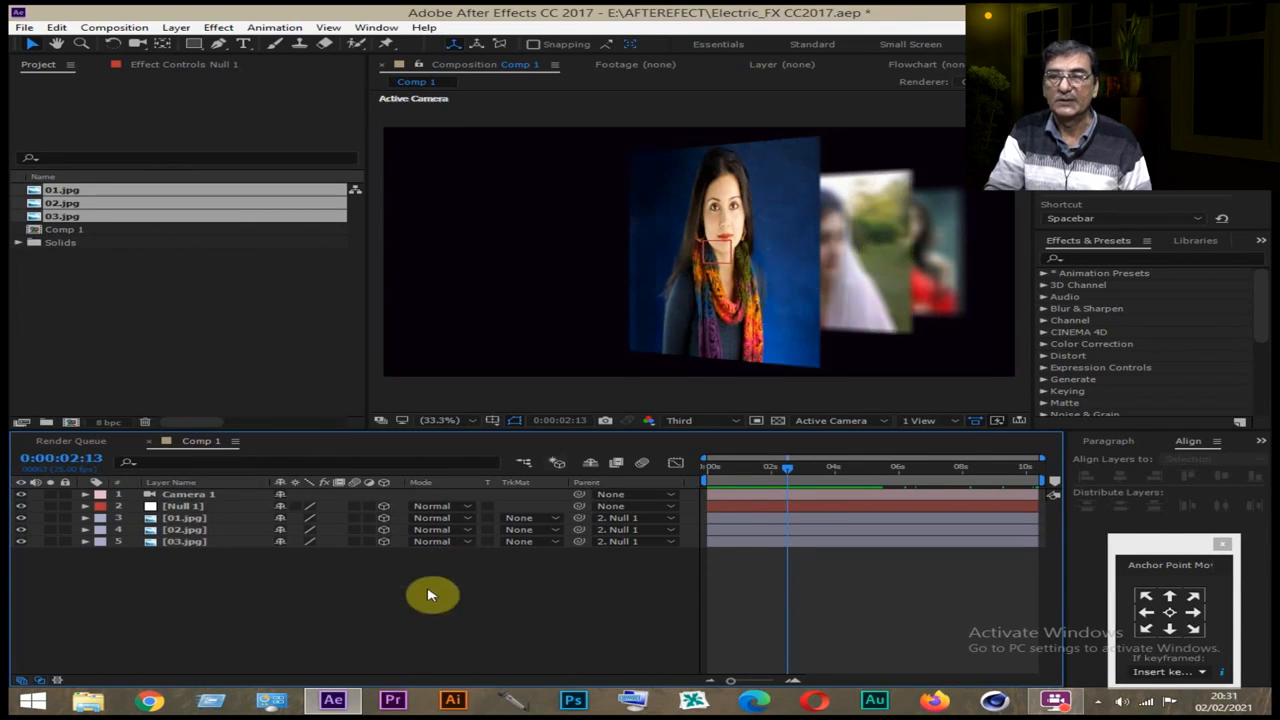
pyautogui.press('space')
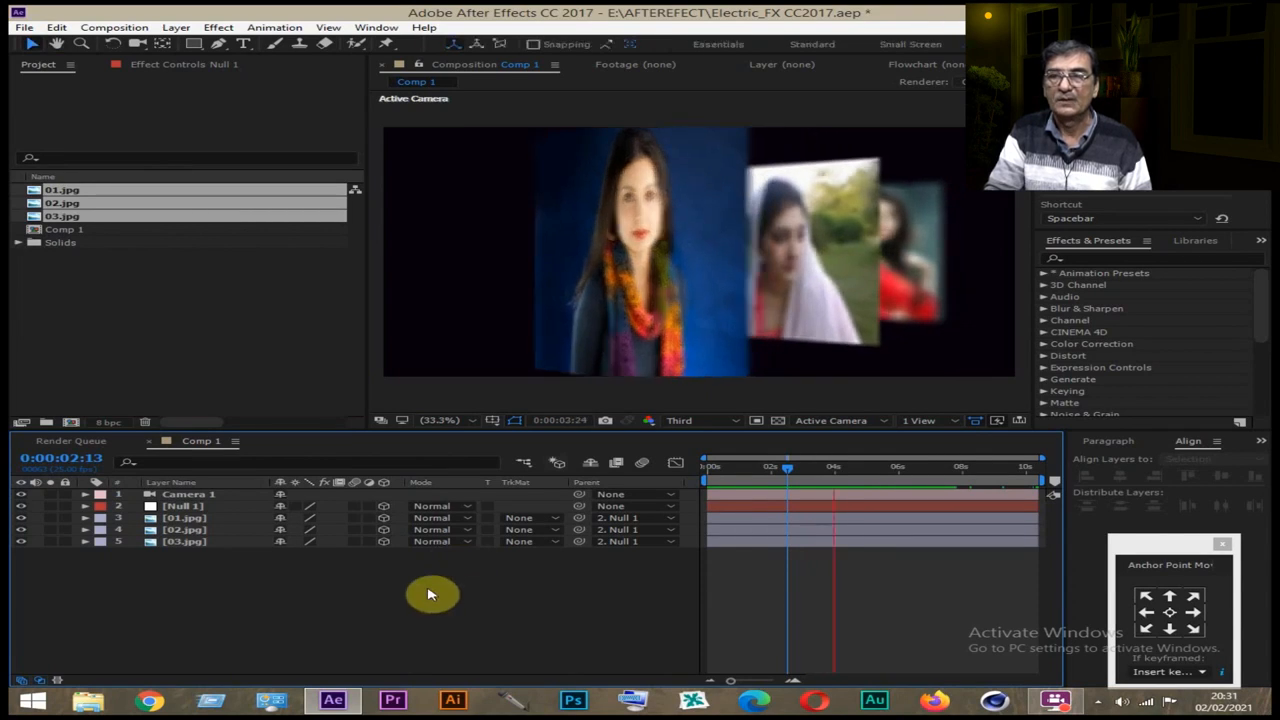
pyautogui.press('space')
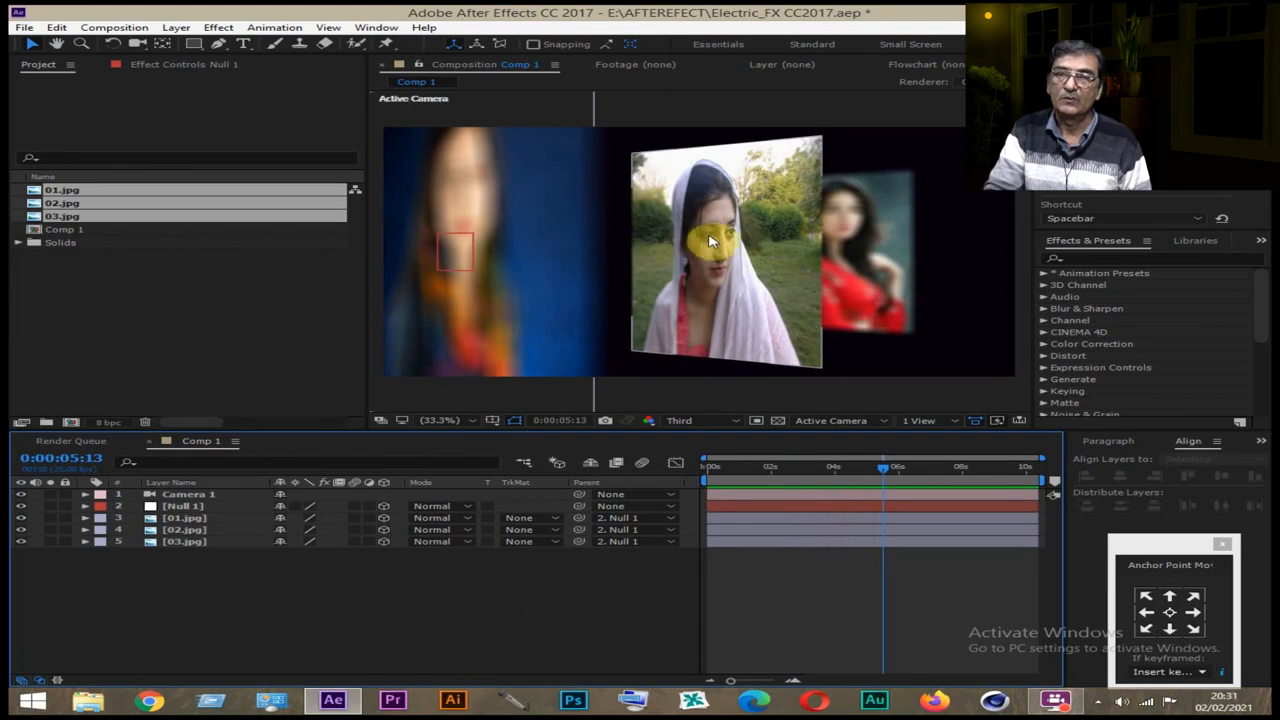
pyautogui.press('space')
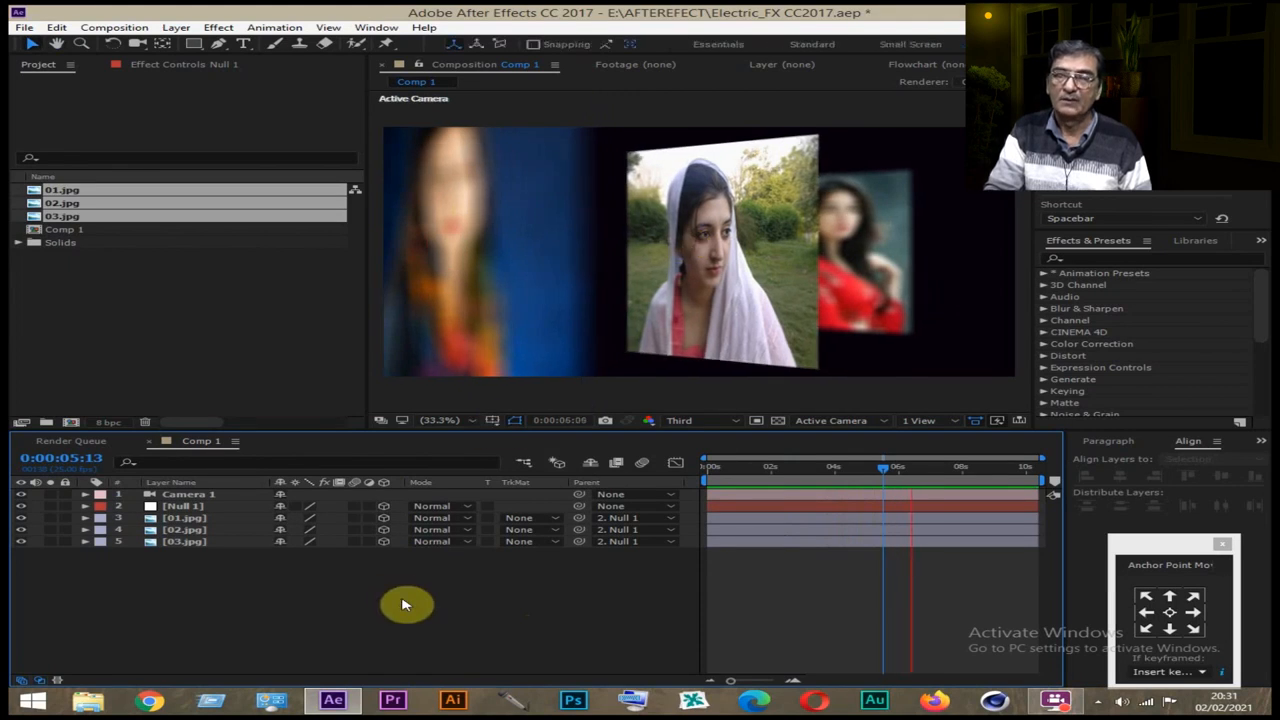
pyautogui.press('space')
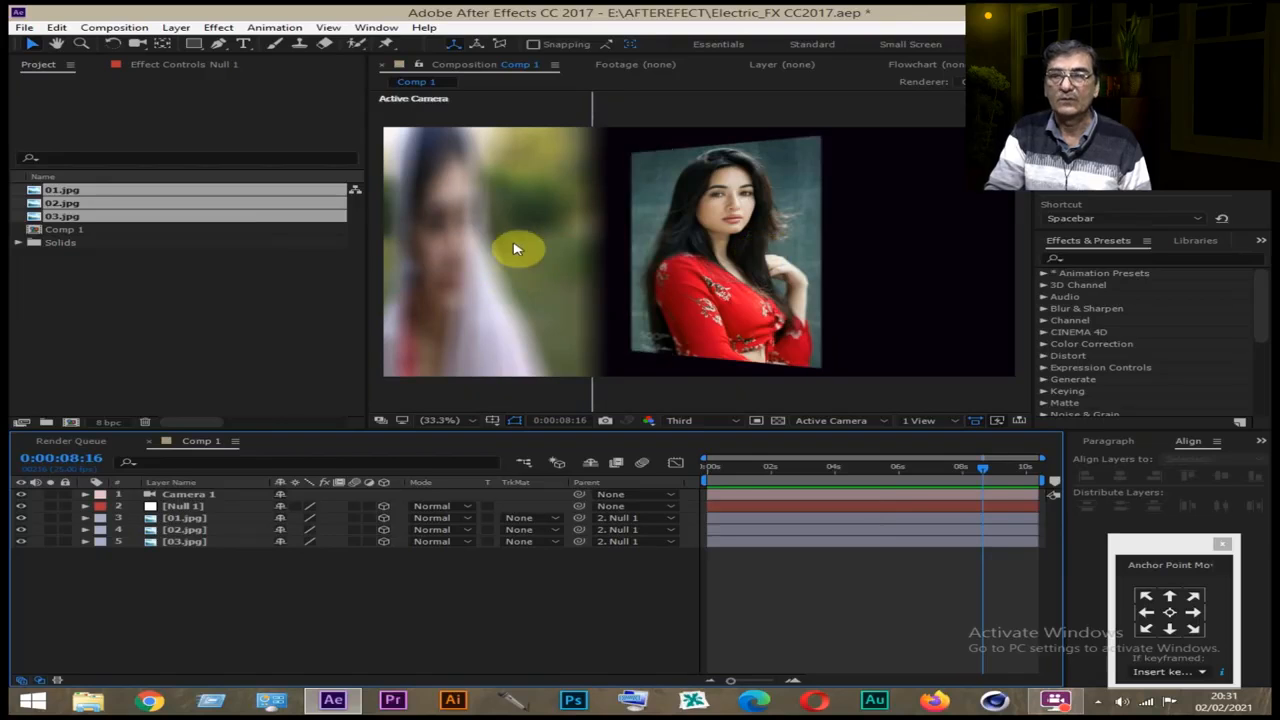
pyautogui.press('space')
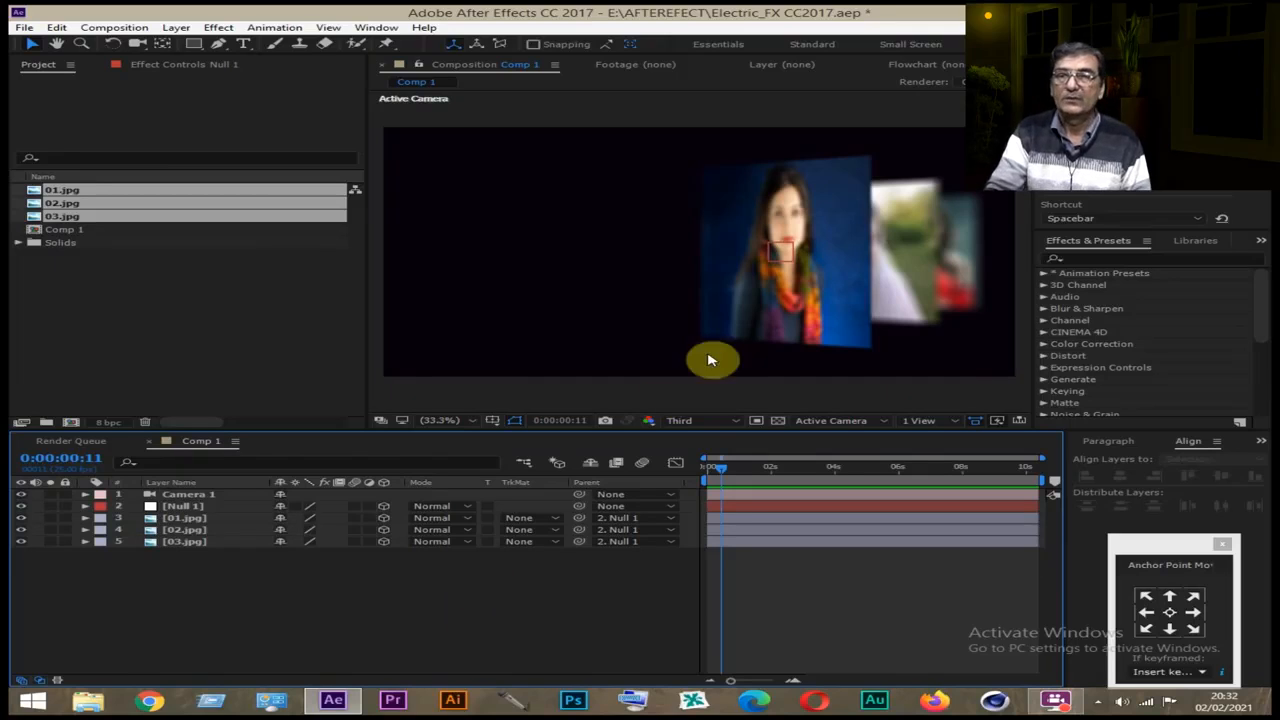
# Toggle Camera 1's Depth of Field off and back on at 0:00:01:06 to compare the photos with and without blur
pyautogui.click(747, 467)
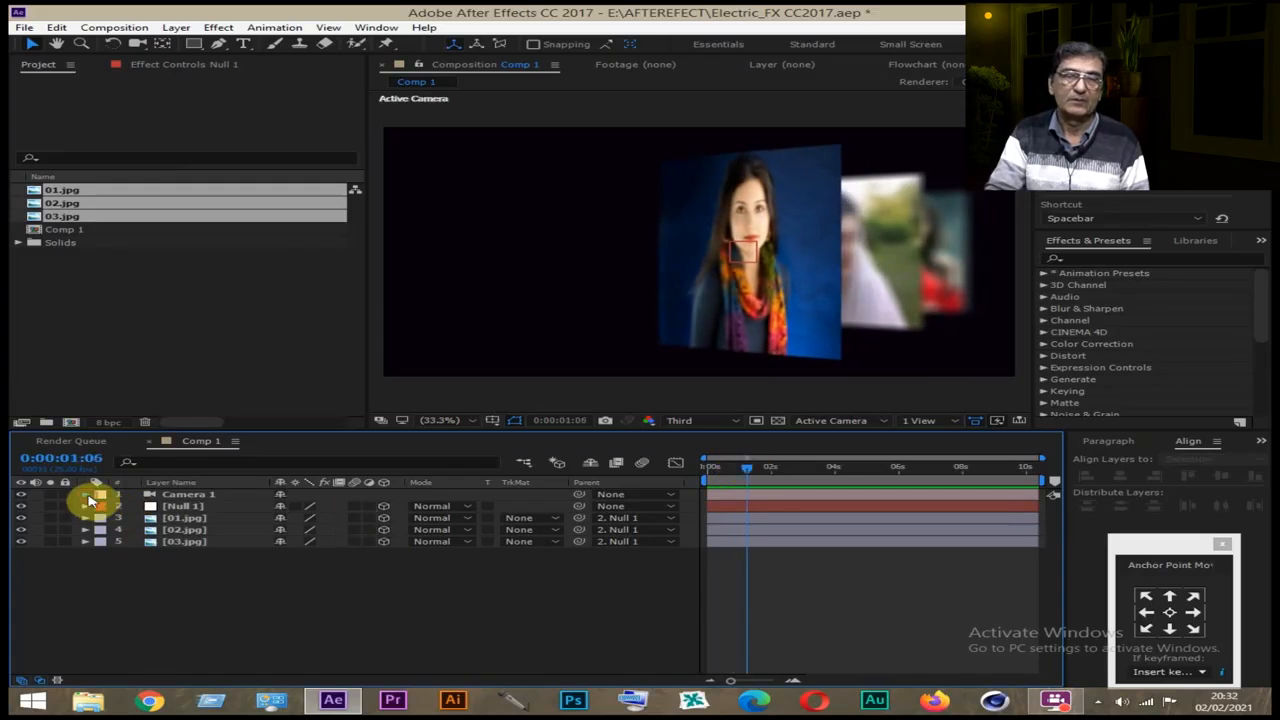
pyautogui.keyDown('ctrl'); pyautogui.click(87, 494); pyautogui.keyUp('ctrl')
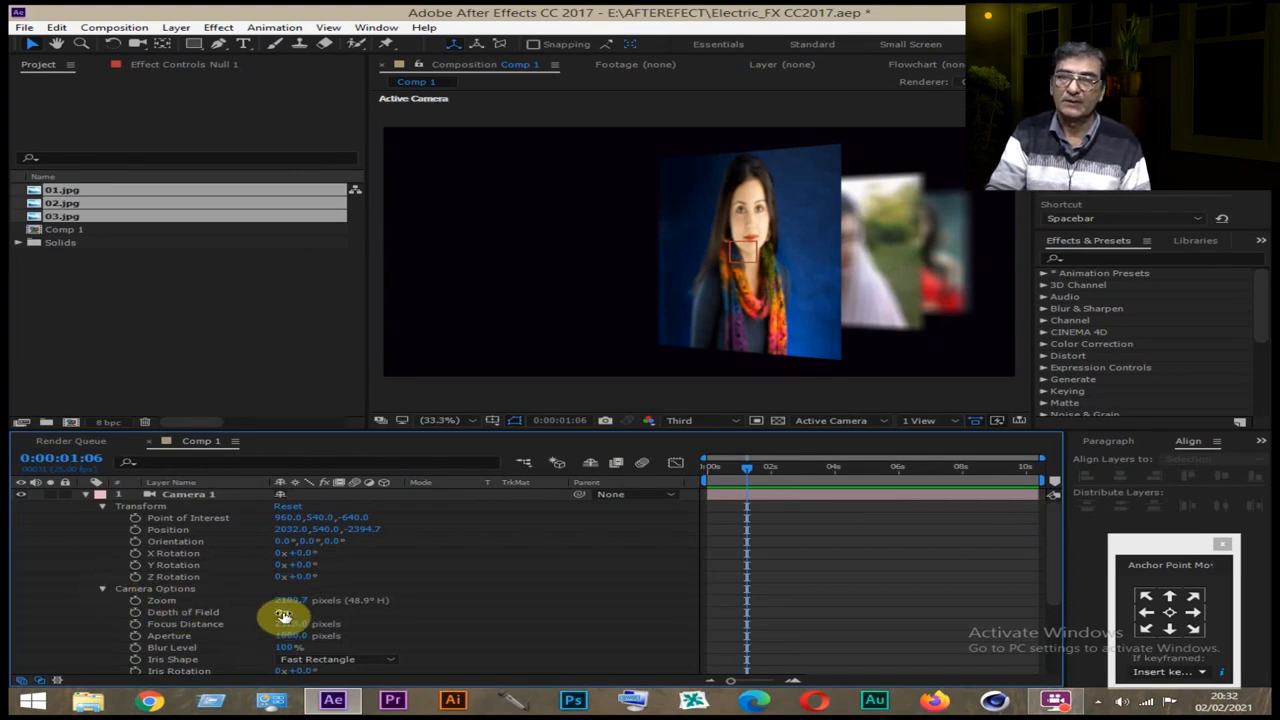
pyautogui.click(283, 614)
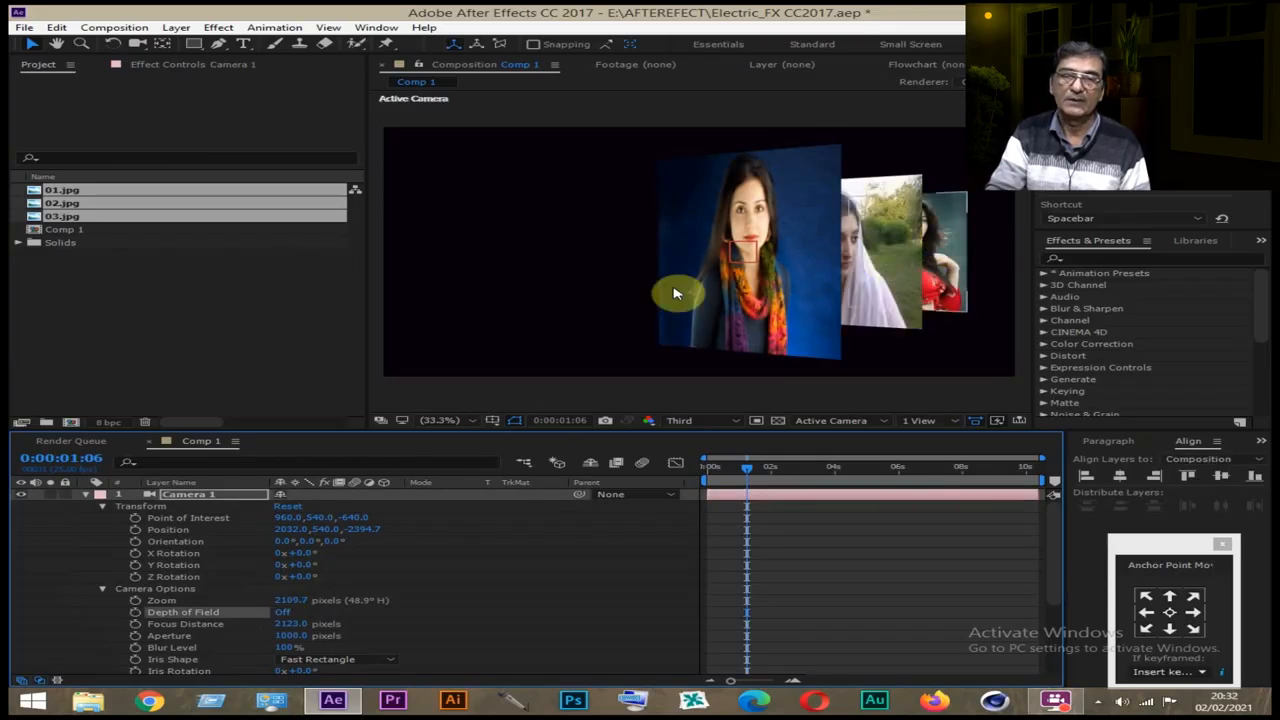
pyautogui.click(285, 613)
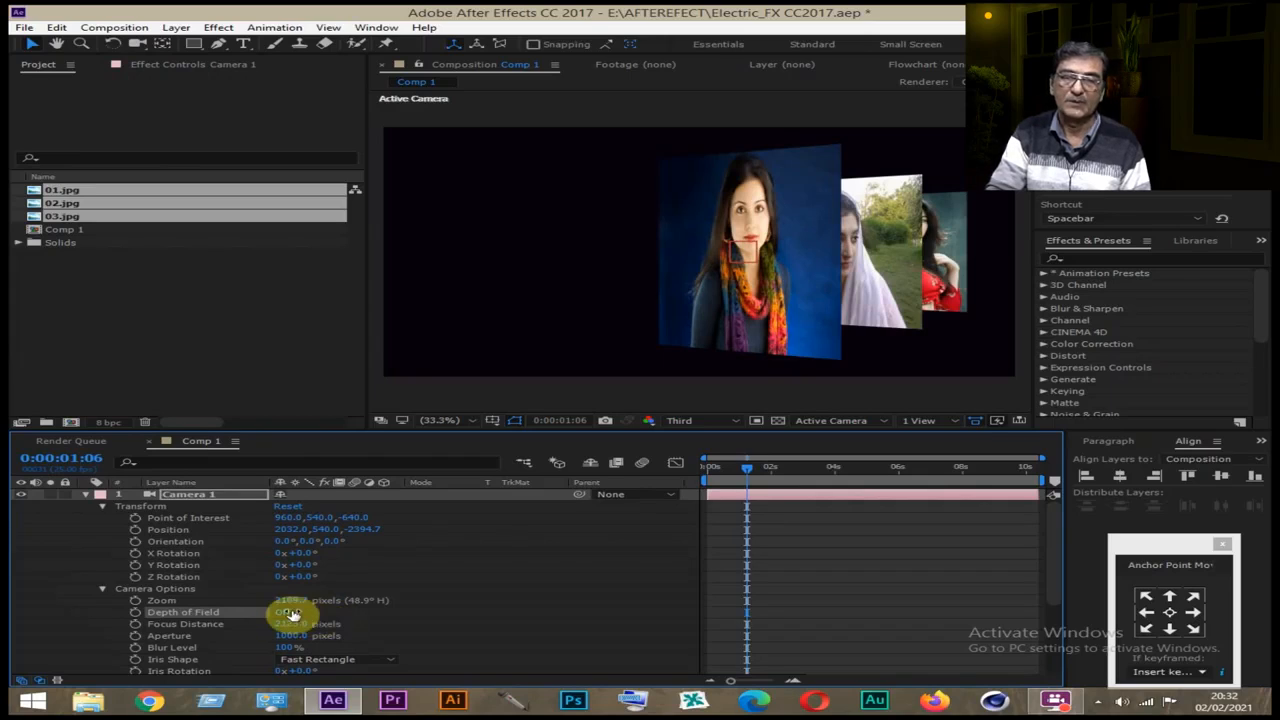